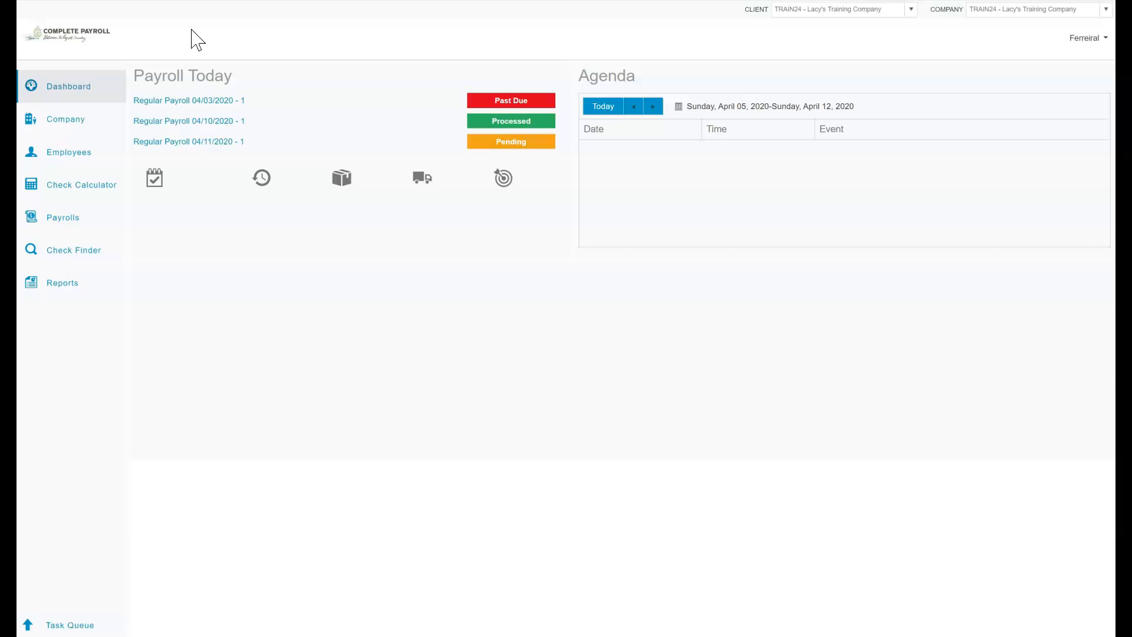
Step: Open the record of employee 10 and display its time off accruals
click(67, 156)
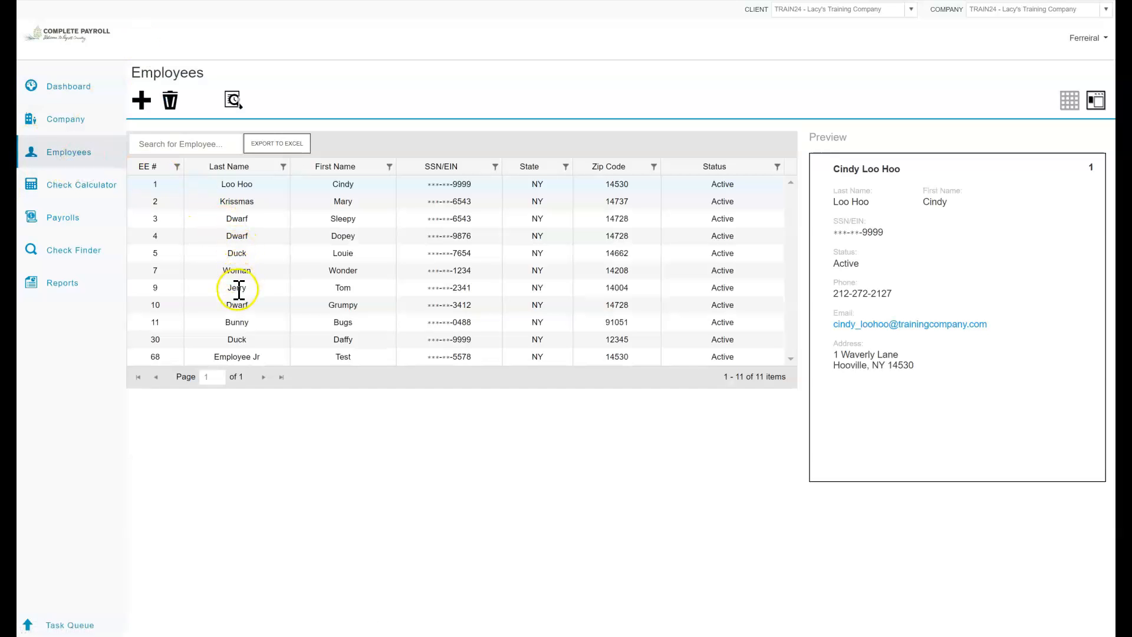
double_click(237, 304)
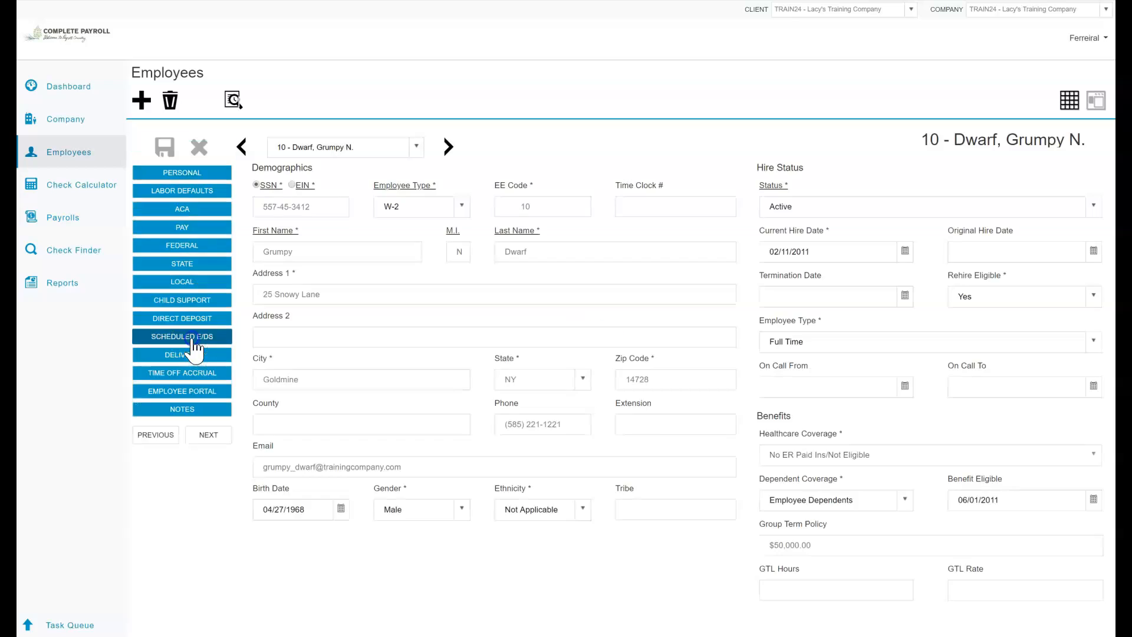
click(191, 337)
click(191, 373)
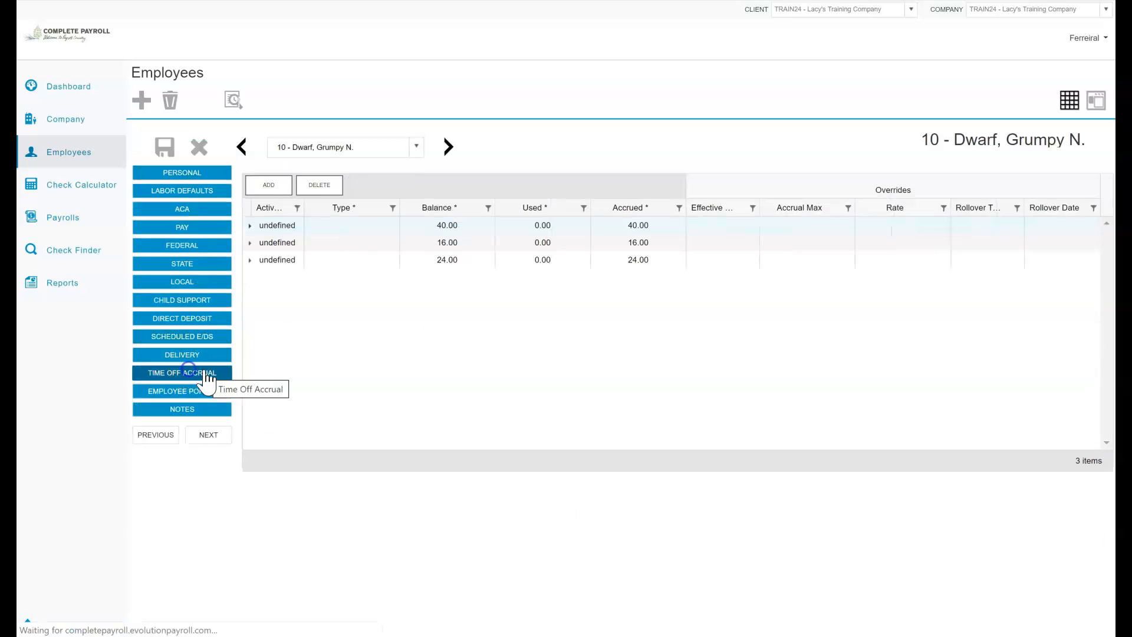
Step: Add a time off accrual entry of type FFCRA Sick Plan for employee 10
click(276, 186)
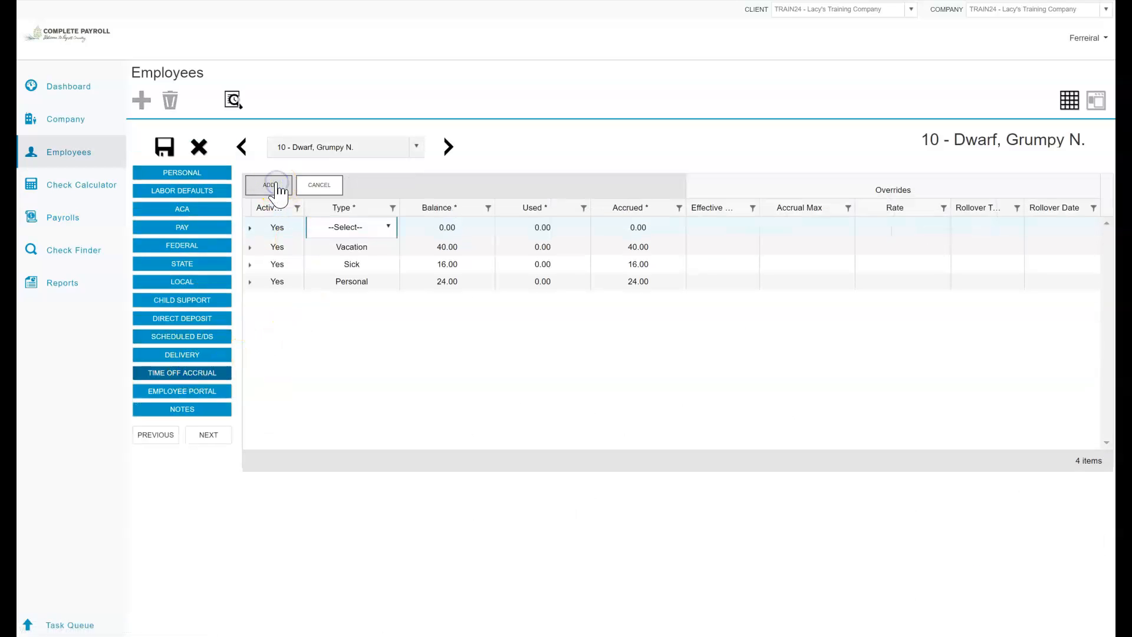
click(389, 227)
click(389, 228)
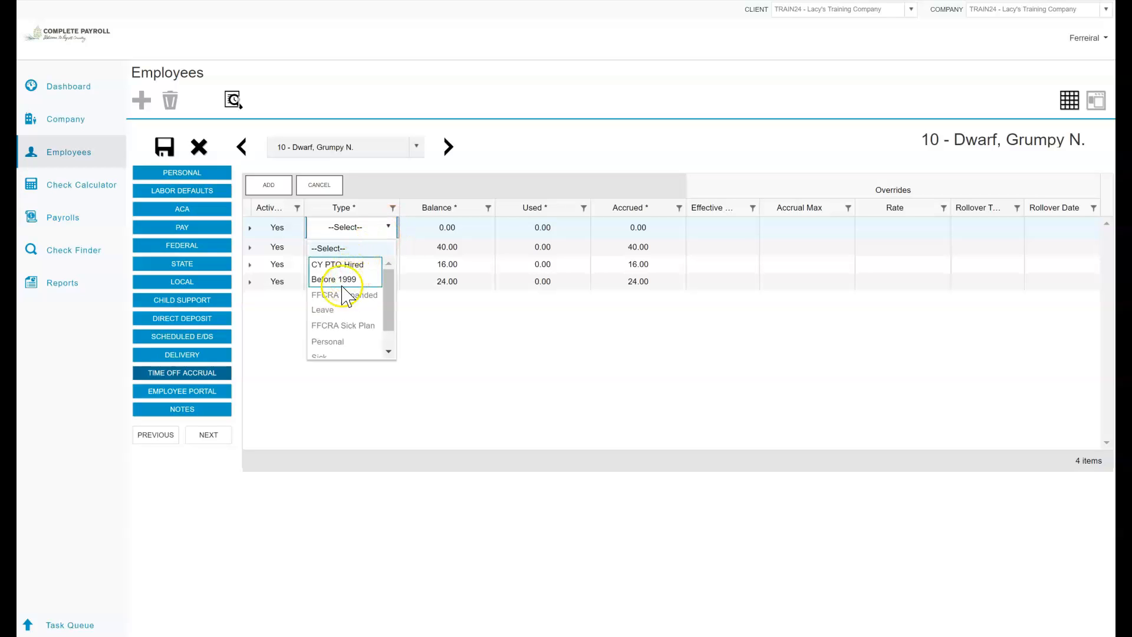
click(331, 325)
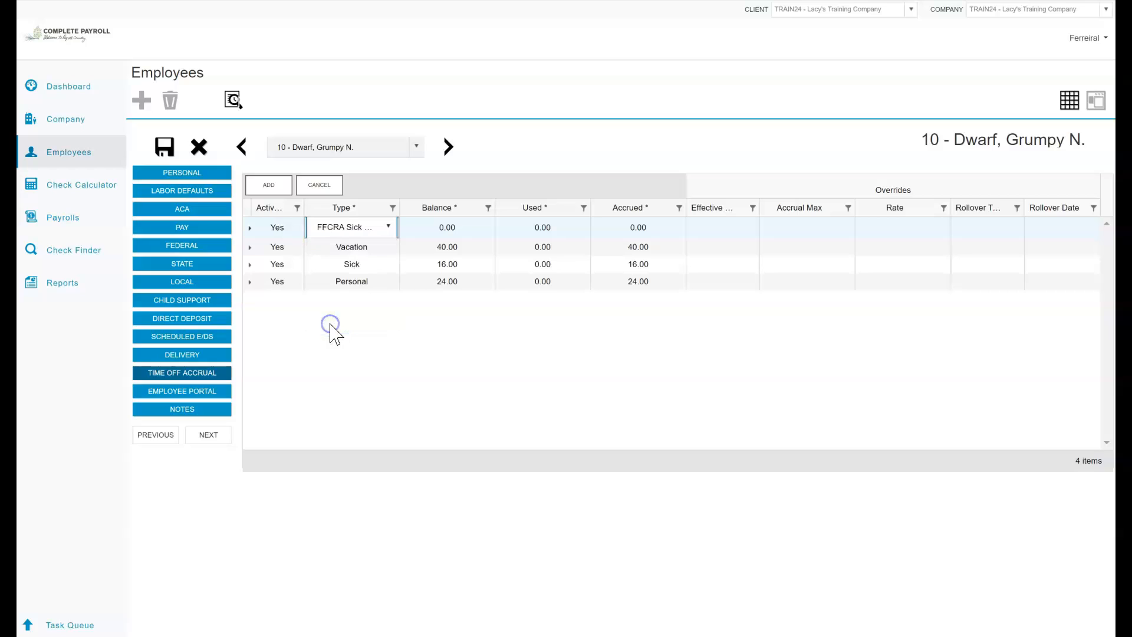
Step: Set the FFCRA Sick Plan's accrued hours to 80 and give "FFCRA Entry" as the adjustment reason
click(646, 226)
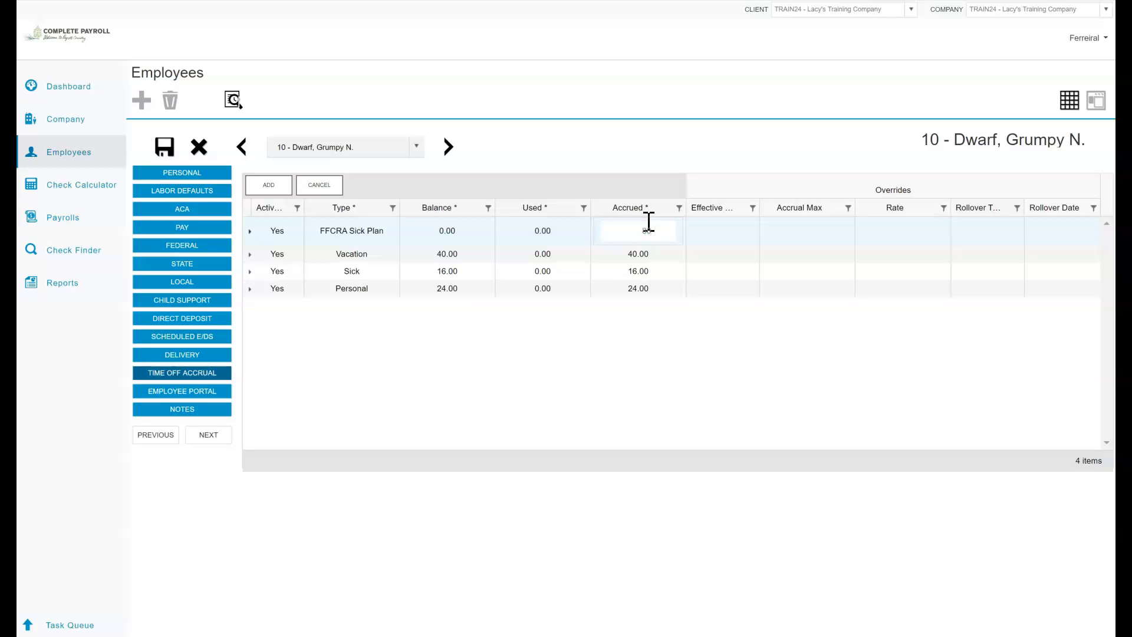
click(735, 236)
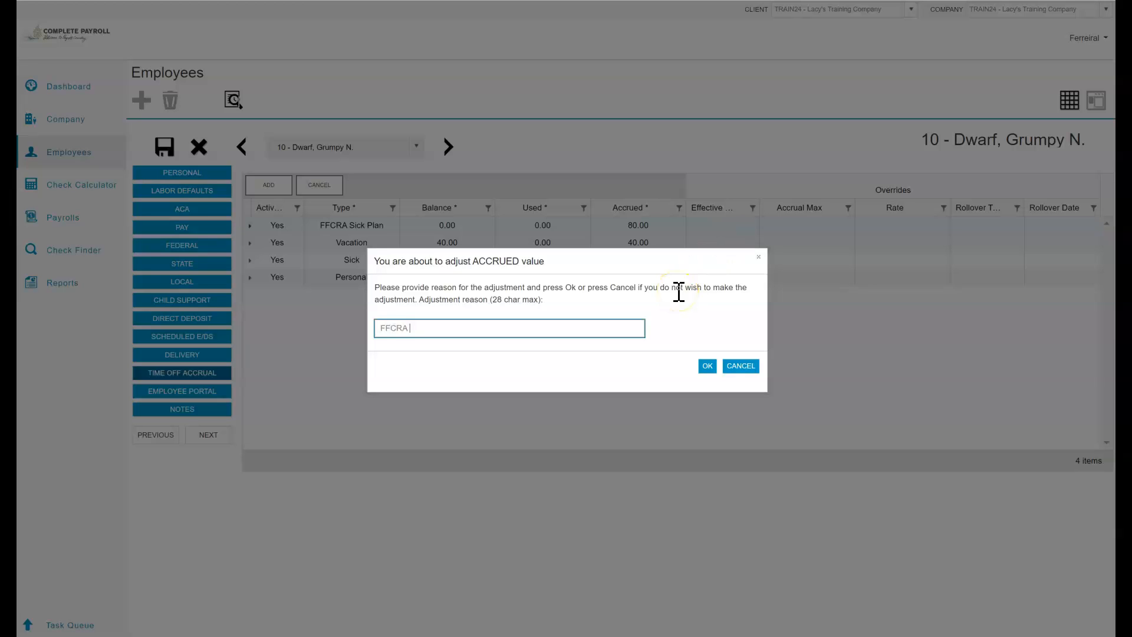
text(FFCRA Entry)
click(708, 366)
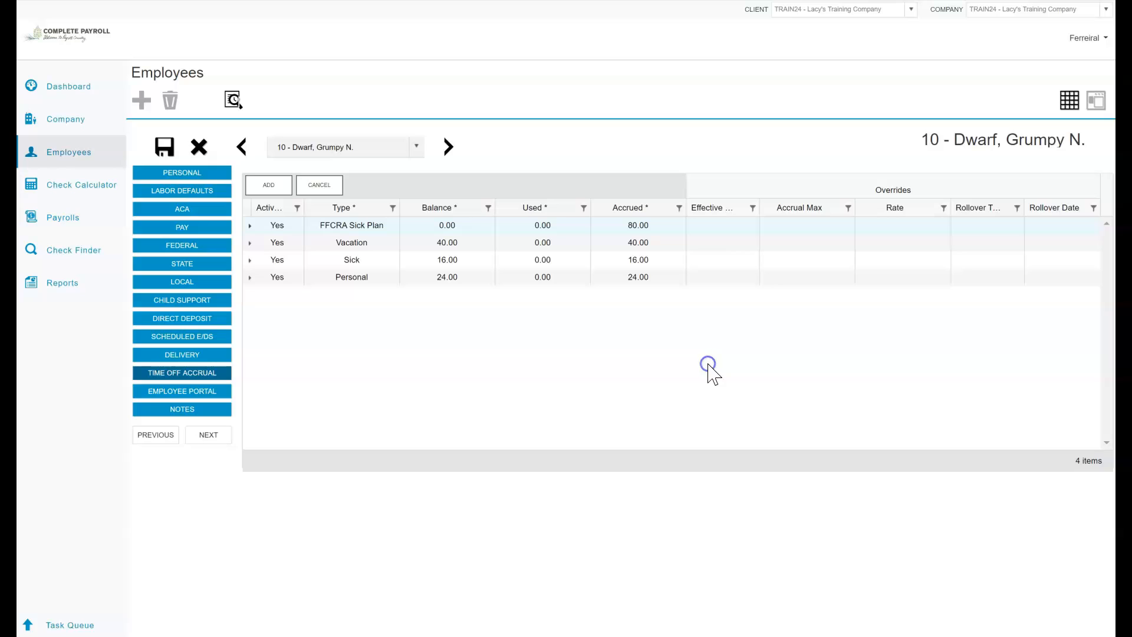
Step: Set the FFCRA Sick Plan's effective date override to 04/01/2020 and save the entry
click(731, 226)
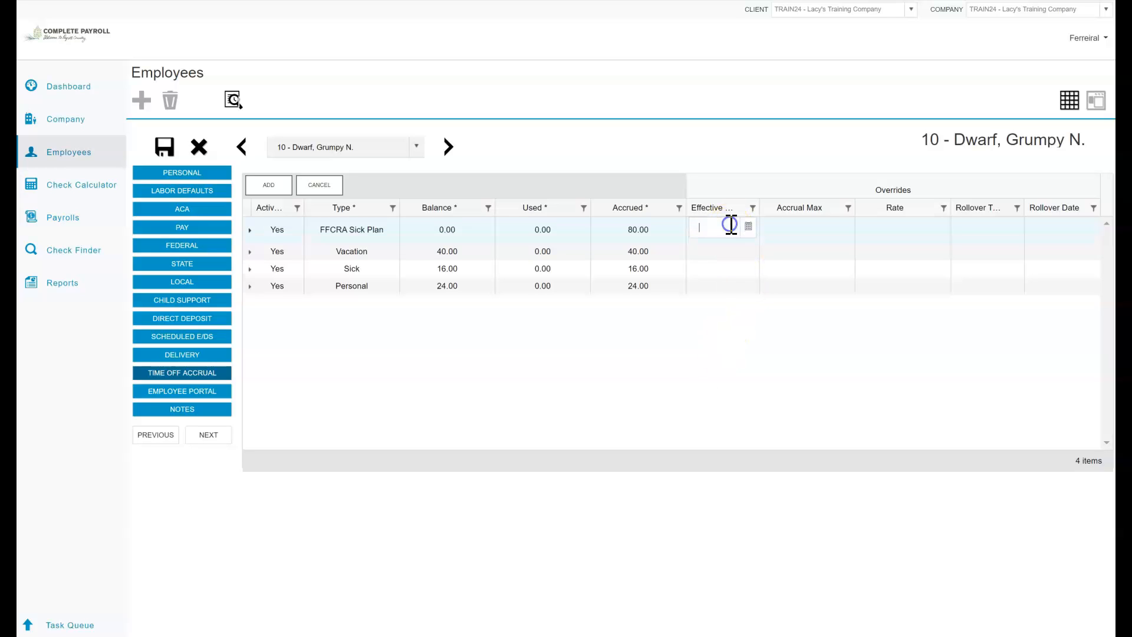
click(748, 229)
click(766, 289)
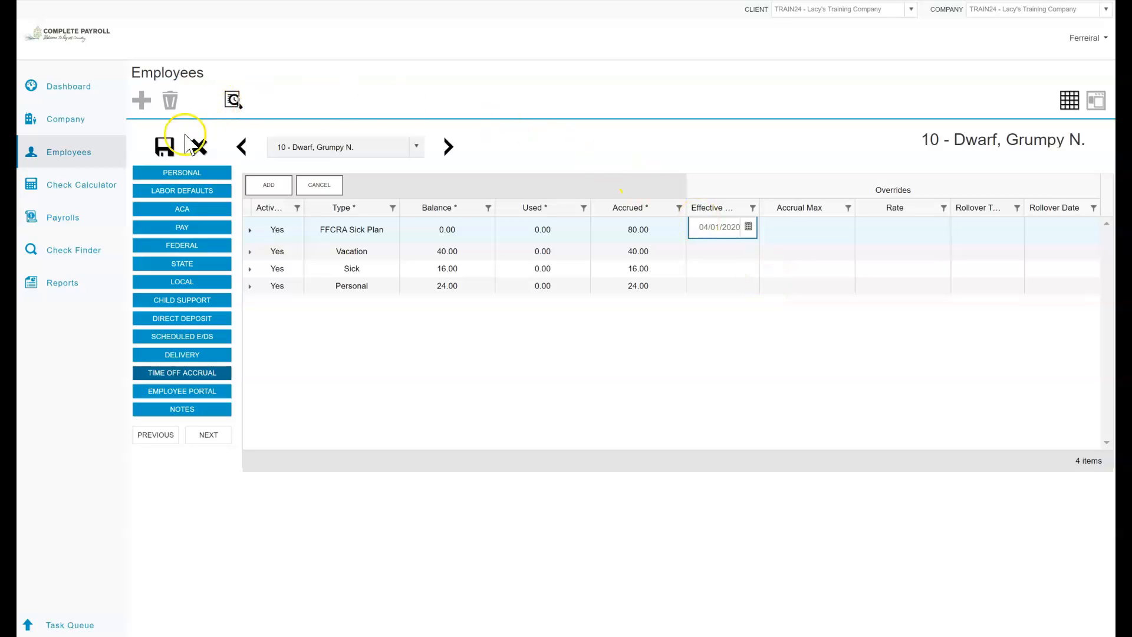
click(166, 149)
click(166, 148)
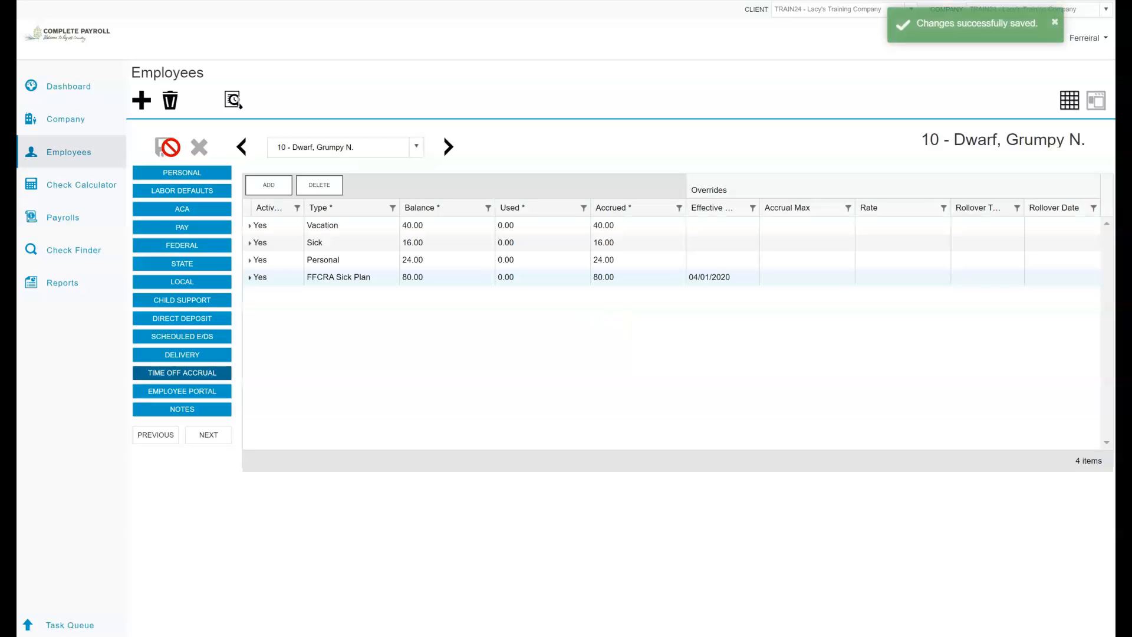
Step: Add another time off accrual entry of type FFCRA Expanded Leave
click(269, 188)
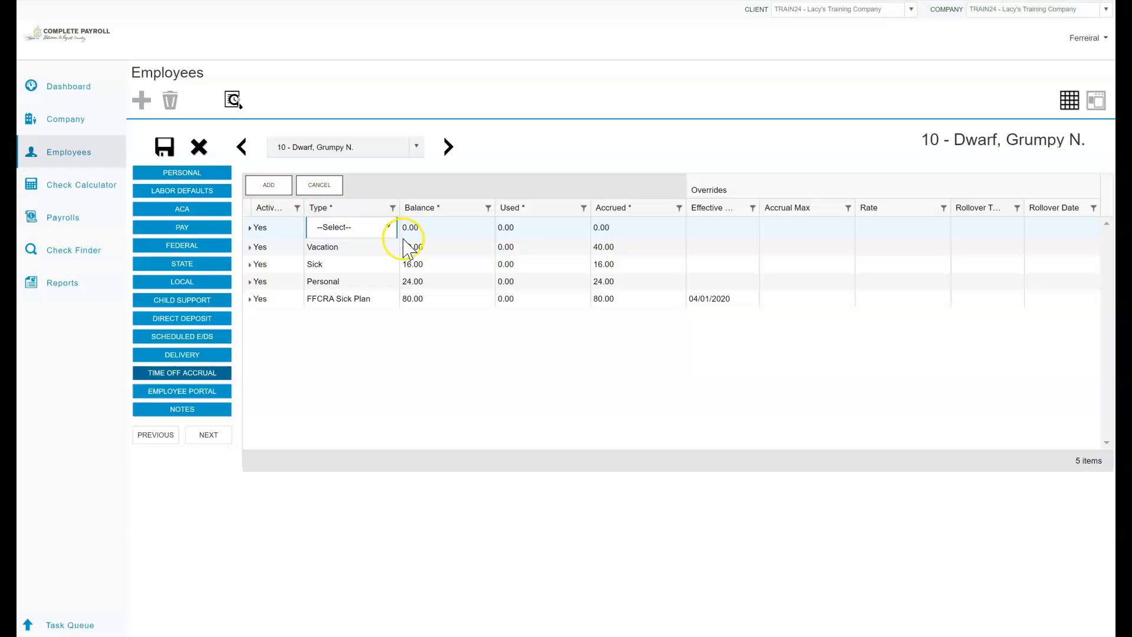
click(388, 227)
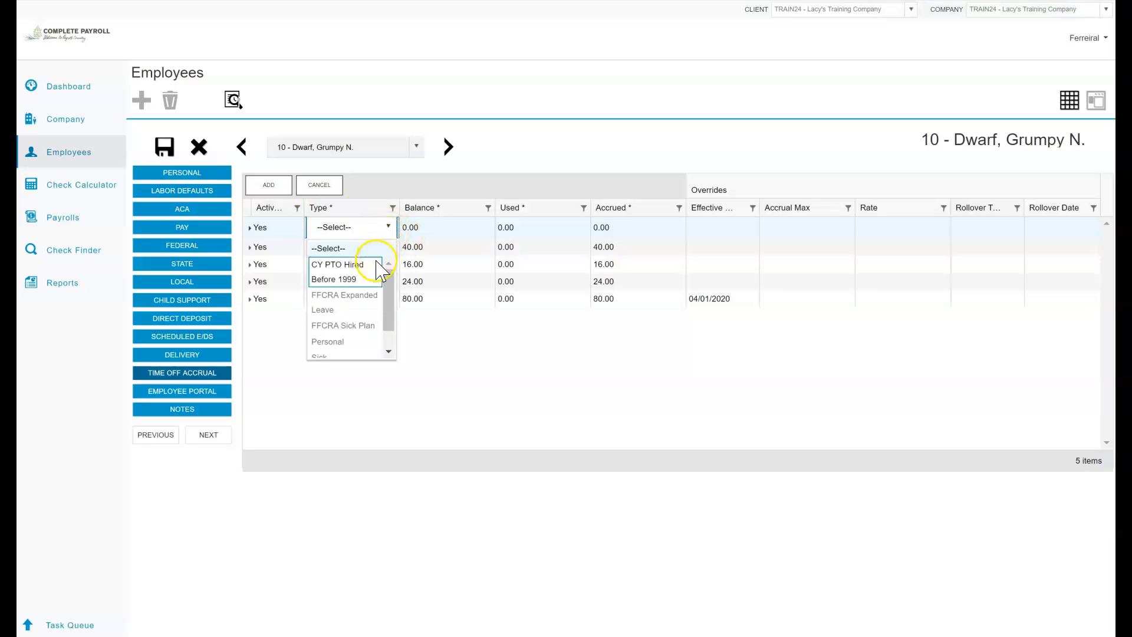
click(365, 299)
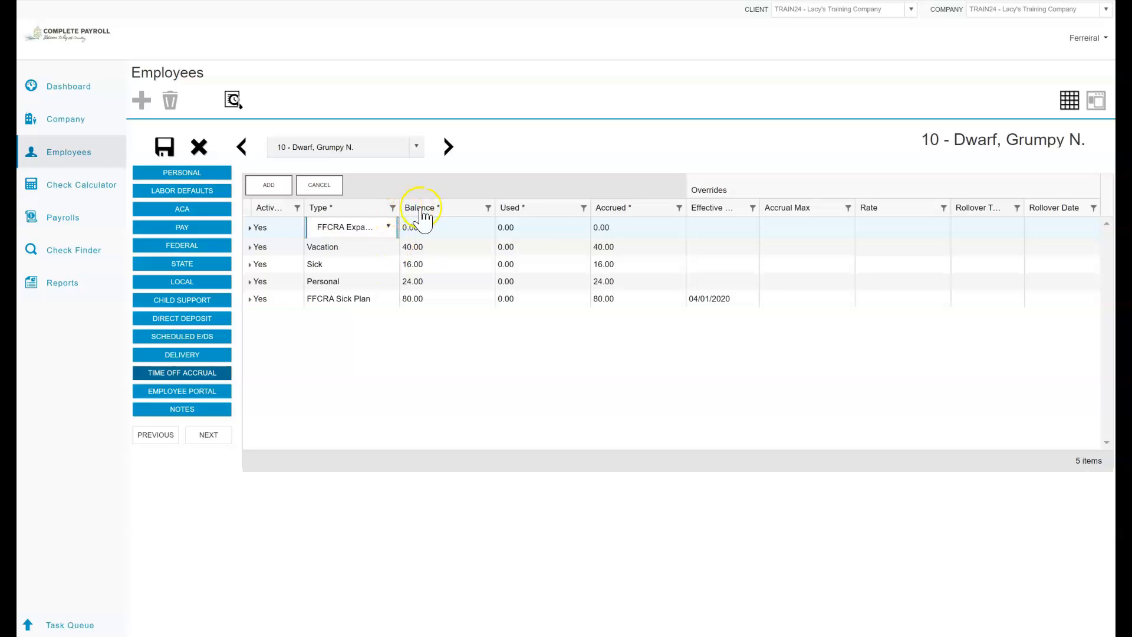
Step: Set the FFCRA Expanded Leave's accrued hours to 400 with "FFCRA Entry" as the adjustment reason
click(675, 229)
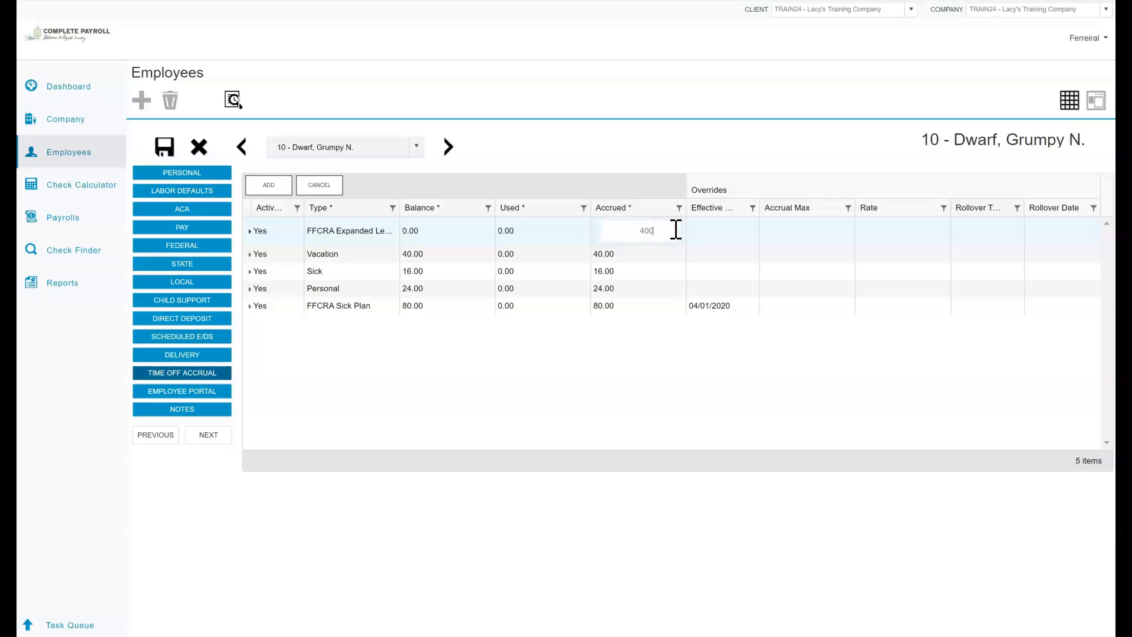
click(713, 235)
click(620, 300)
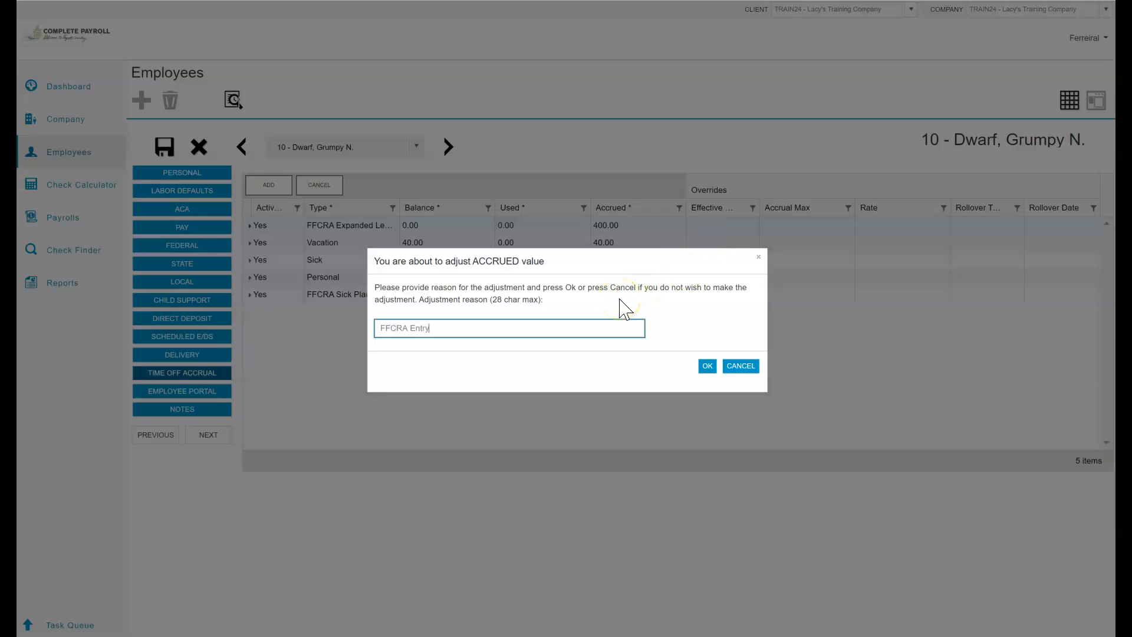
click(707, 365)
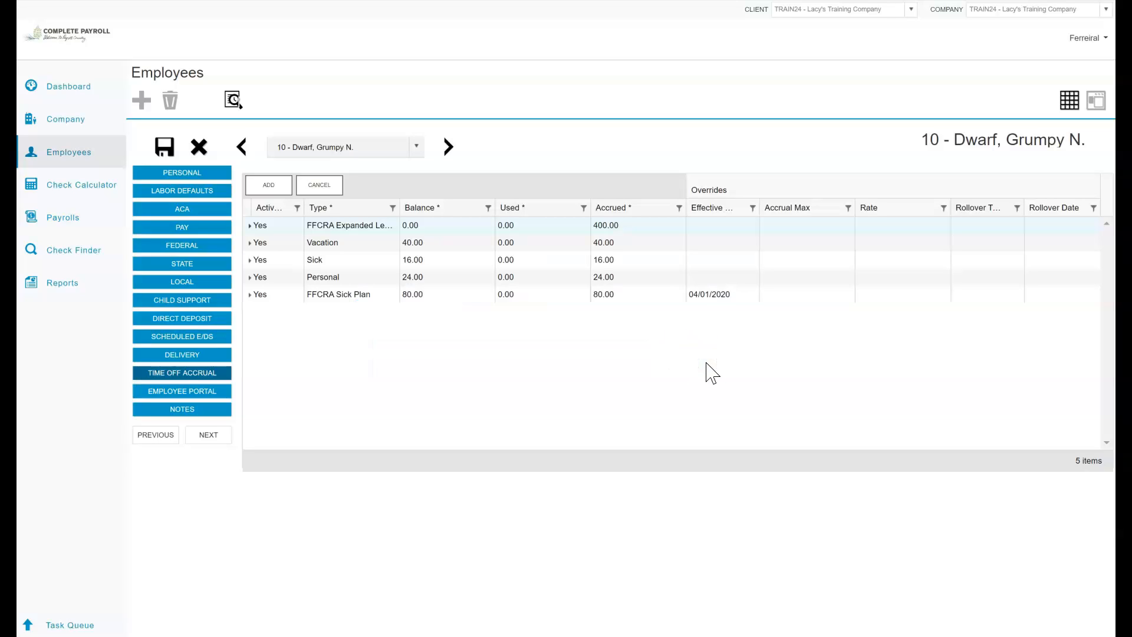
Step: Set the FFCRA Expanded Leave's effective date override to 04/17/2020 and save the entry
click(721, 227)
click(749, 228)
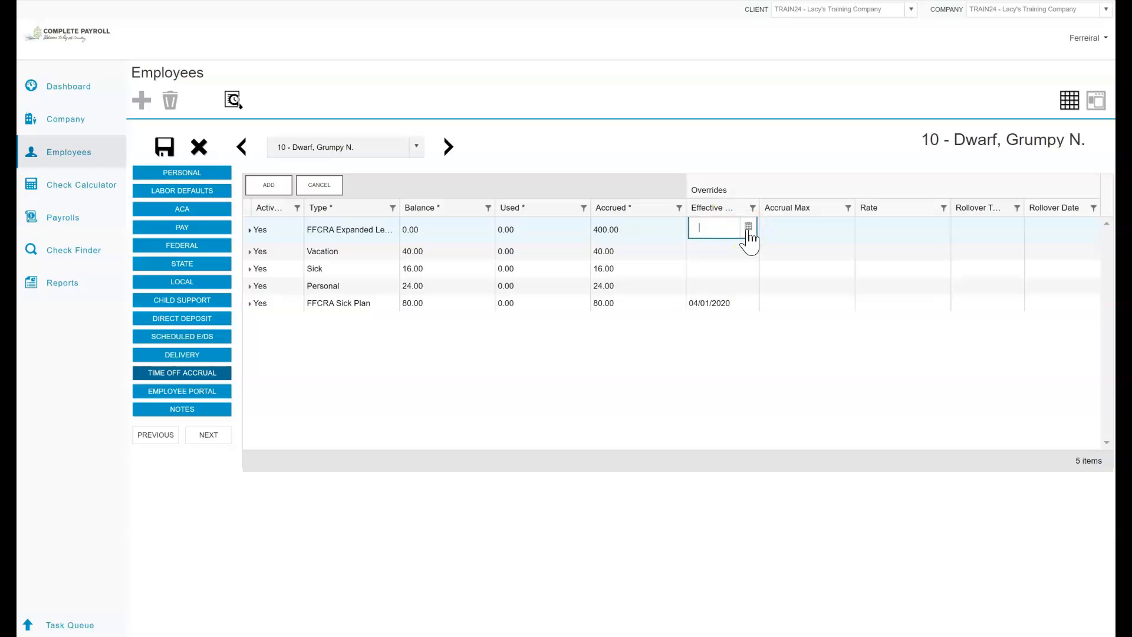
click(748, 229)
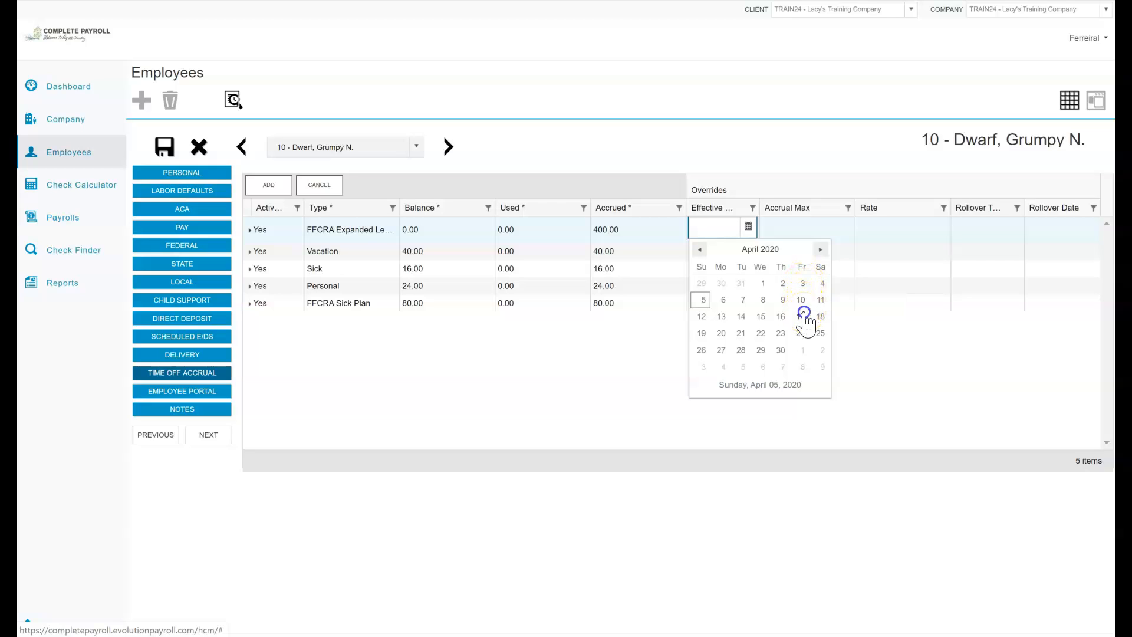
click(801, 317)
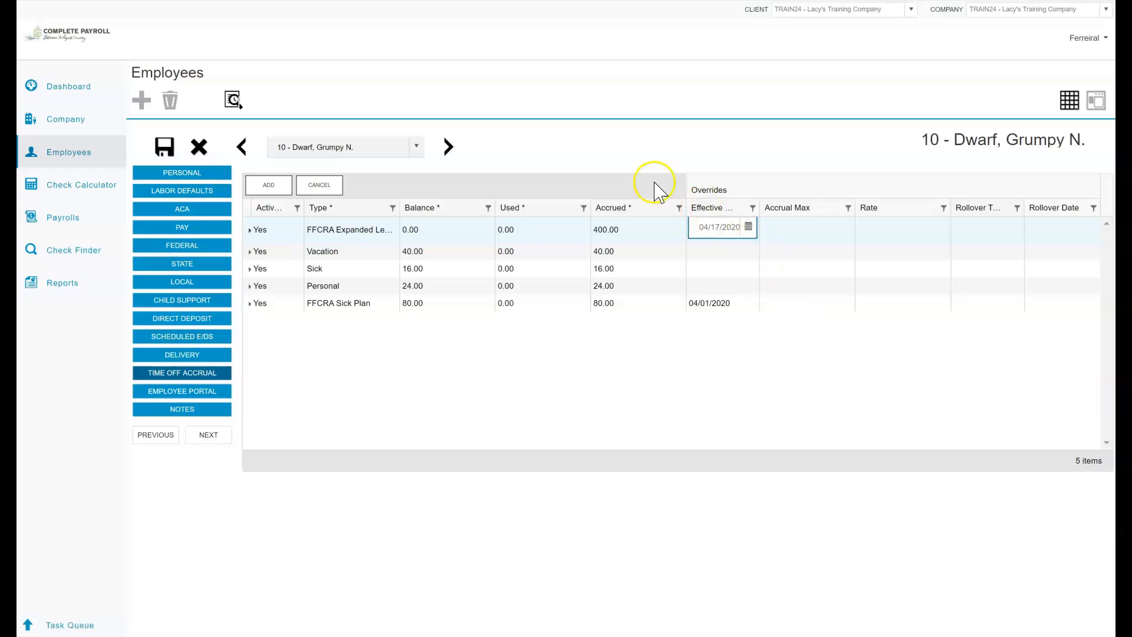
click(165, 150)
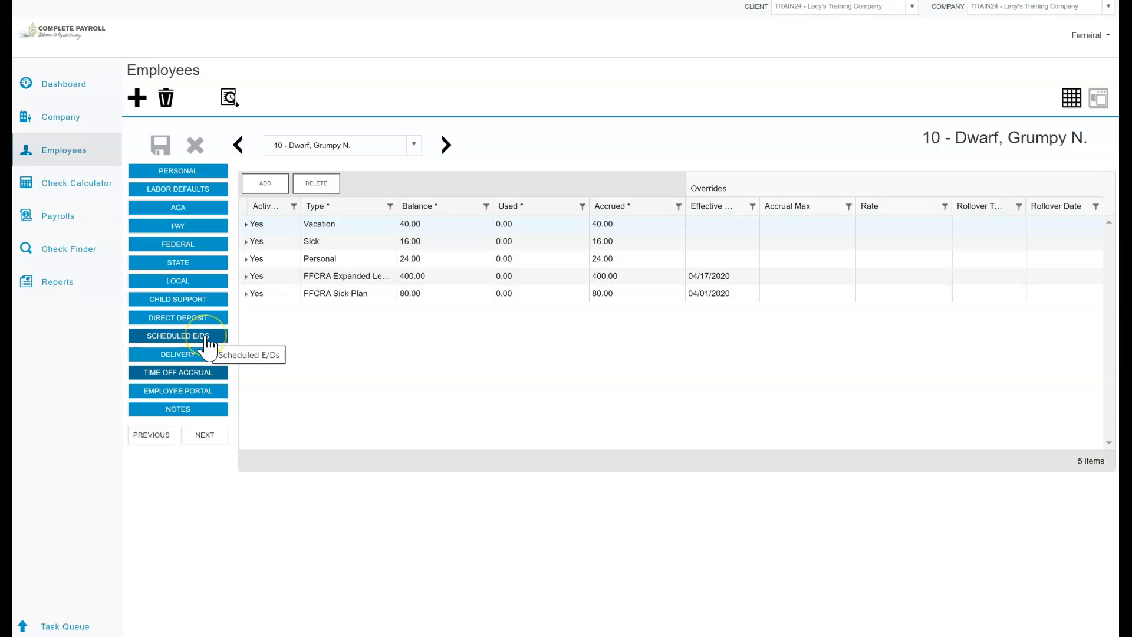
Step: Display the scheduled E/Ds and switch to employee 5
click(207, 341)
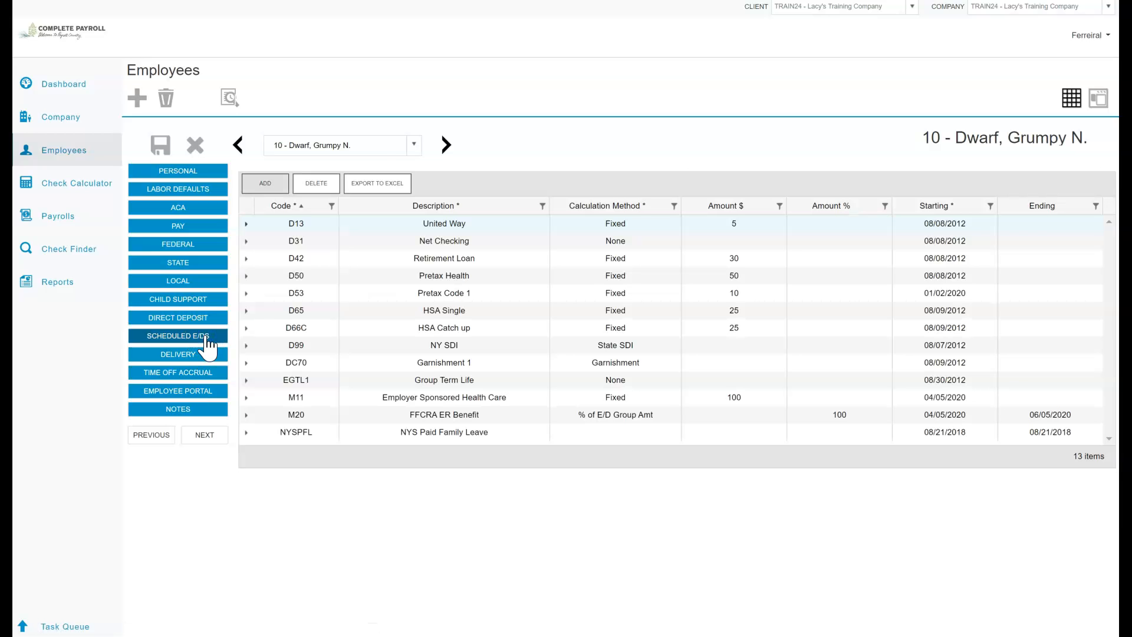
click(414, 145)
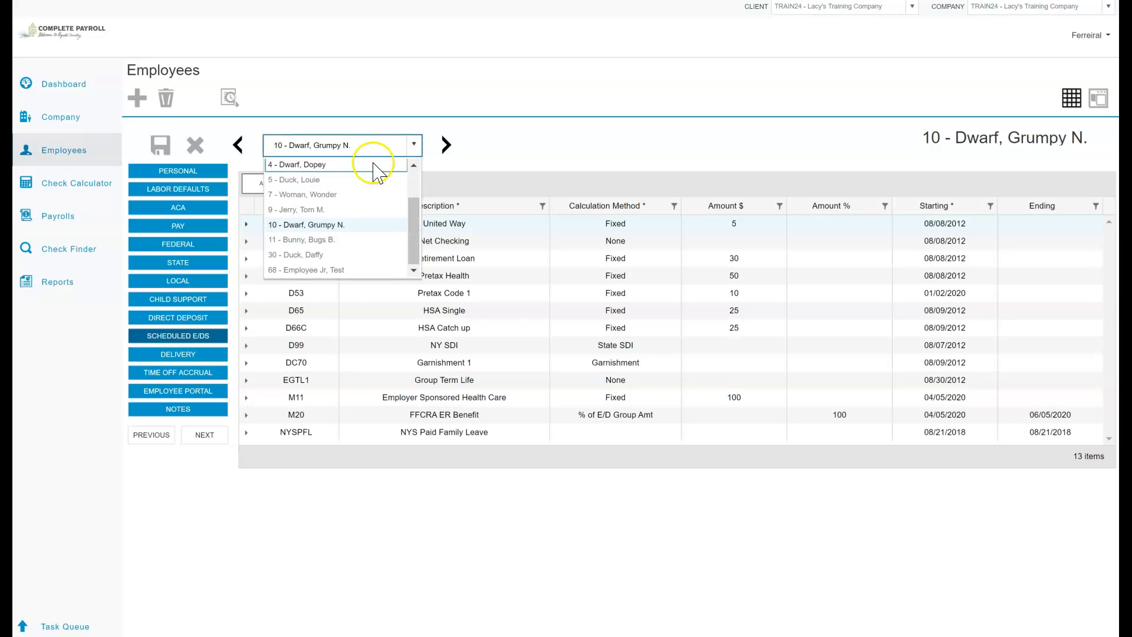
click(328, 179)
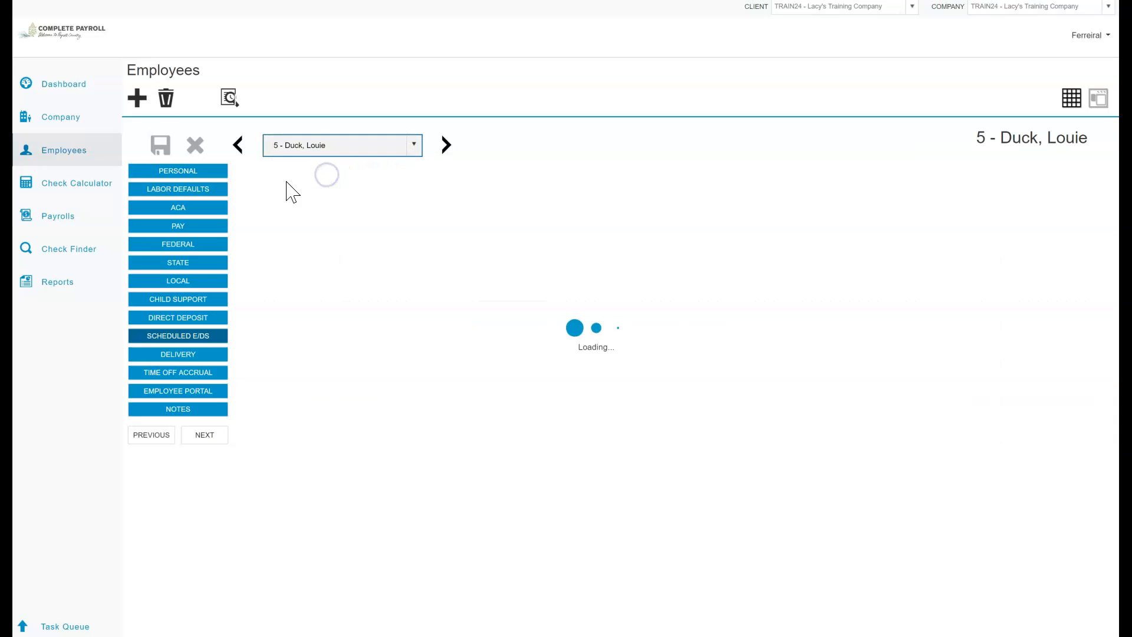
Step: Add a scheduled E/D with code M20, FFCRA ER Benefit, for employee 5
click(266, 184)
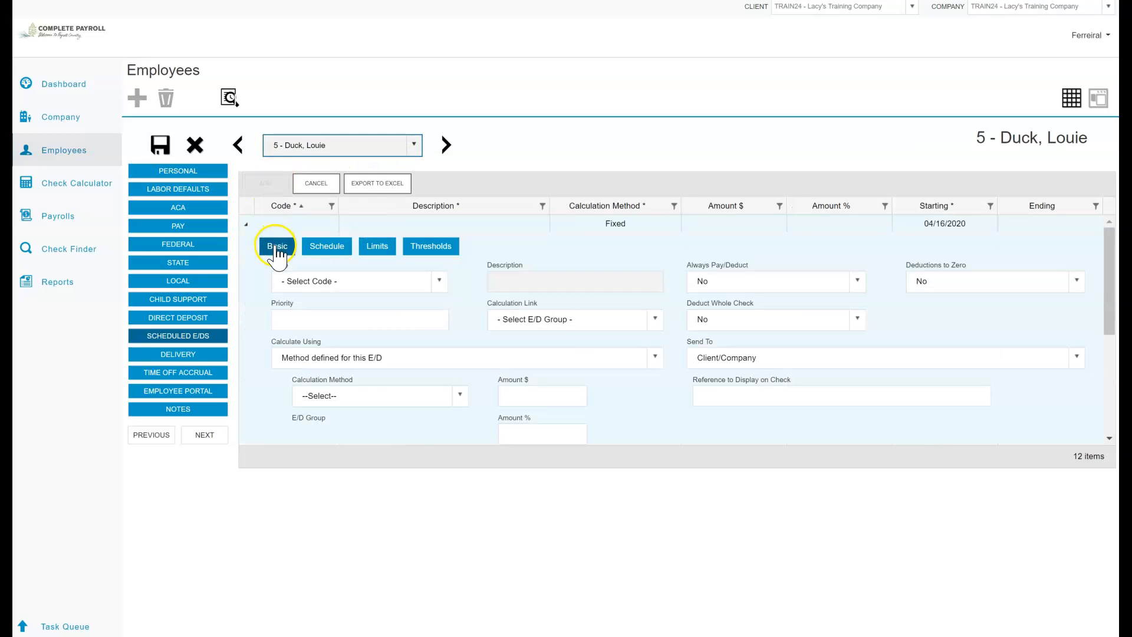
click(439, 281)
key(m)
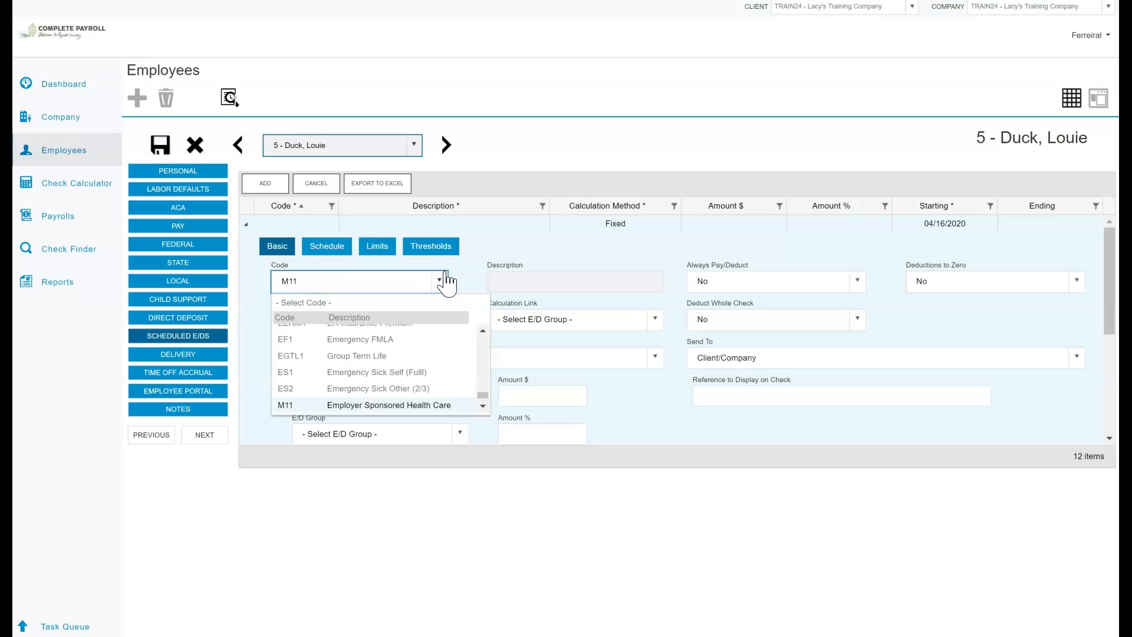
click(483, 406)
click(403, 388)
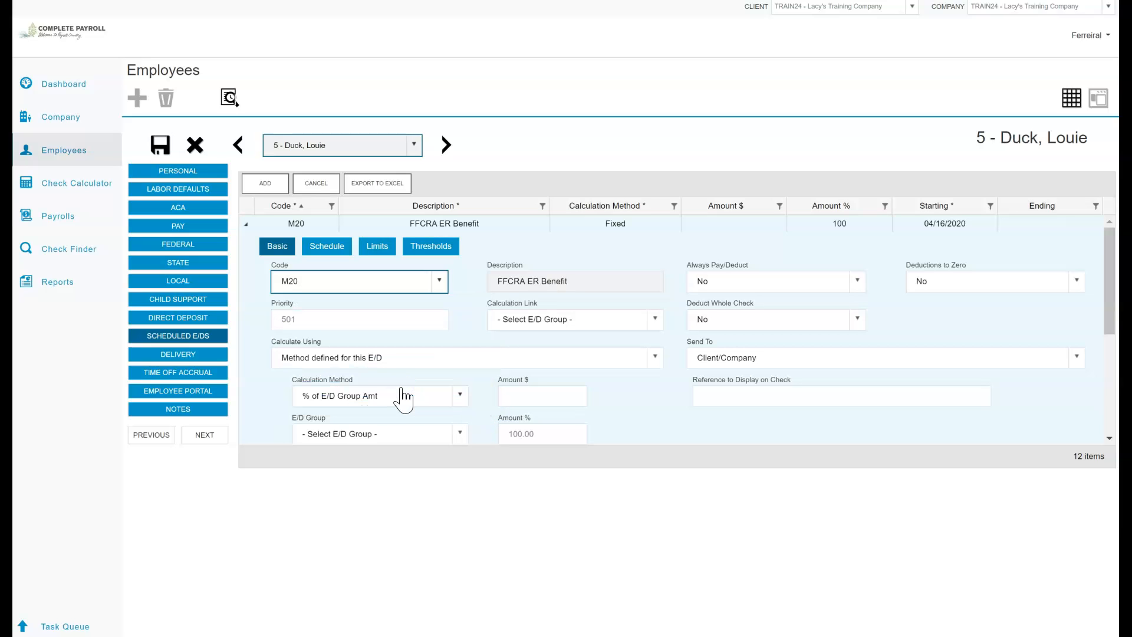
Step: Set the ending date in the M20 entry's schedule to 05/07/2020
click(324, 246)
click(308, 323)
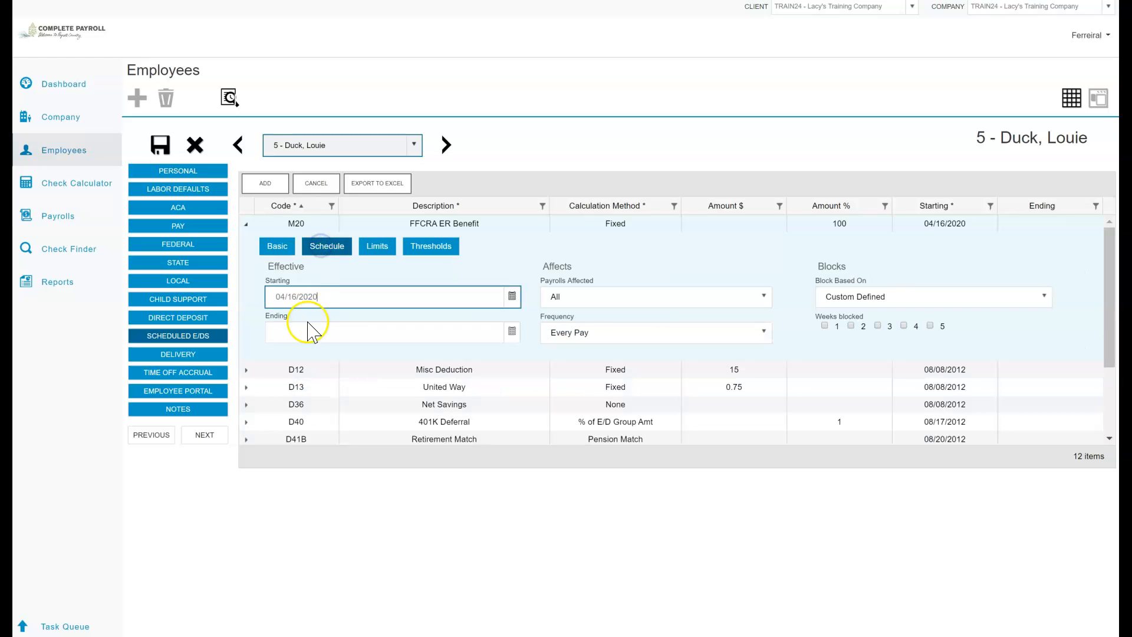
click(512, 332)
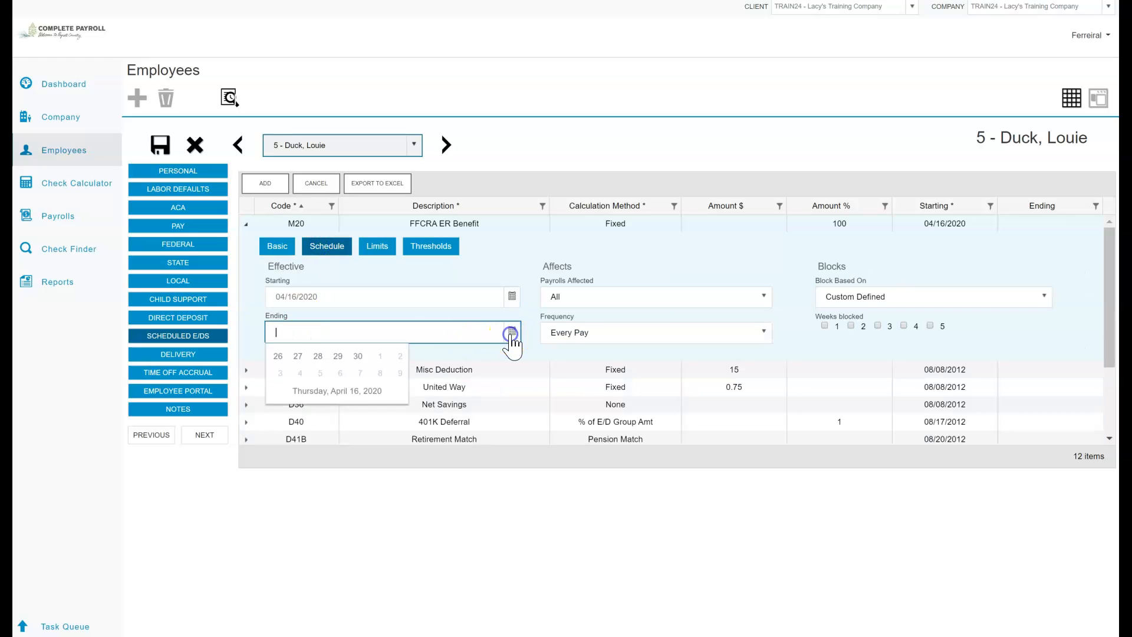
click(397, 355)
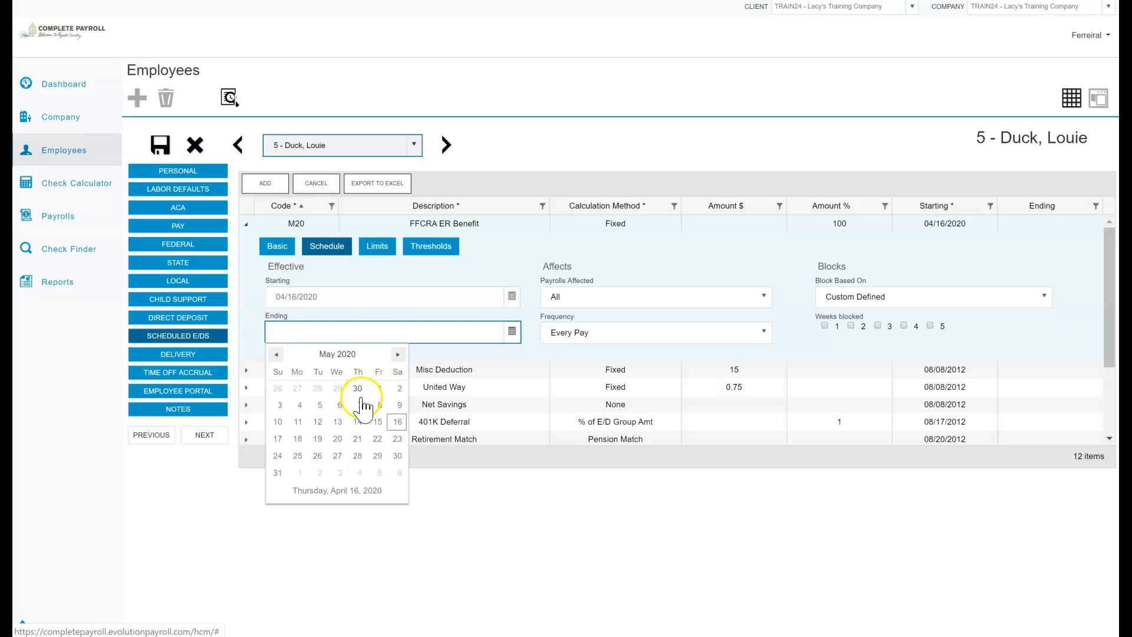
click(359, 404)
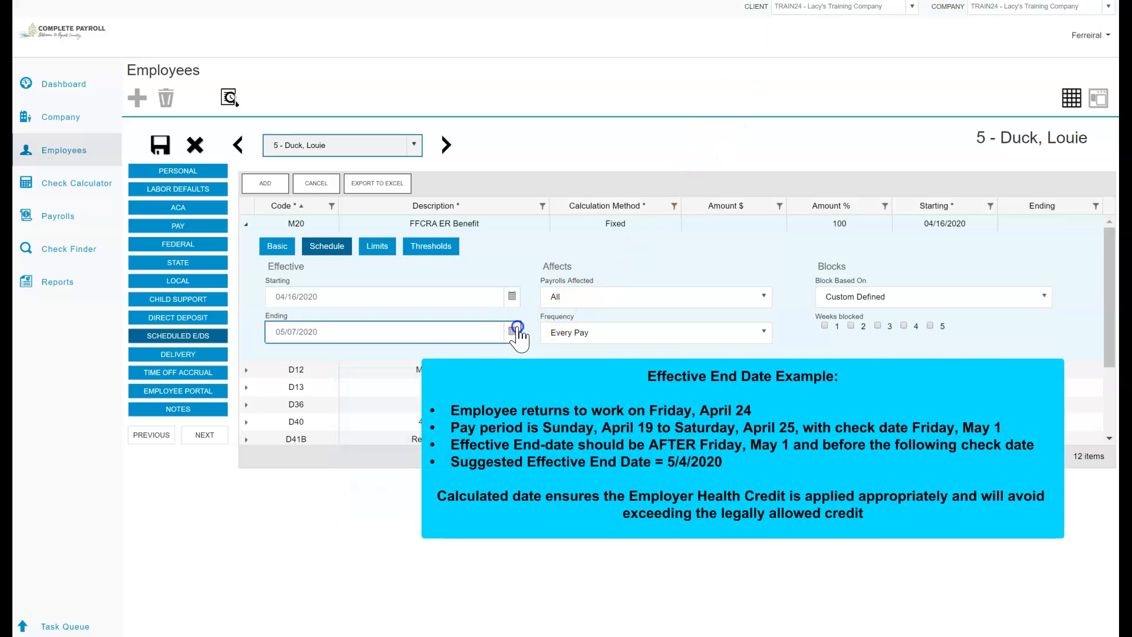
Step: Change the M20 entry's effective ending date to 05/04/2020
click(513, 329)
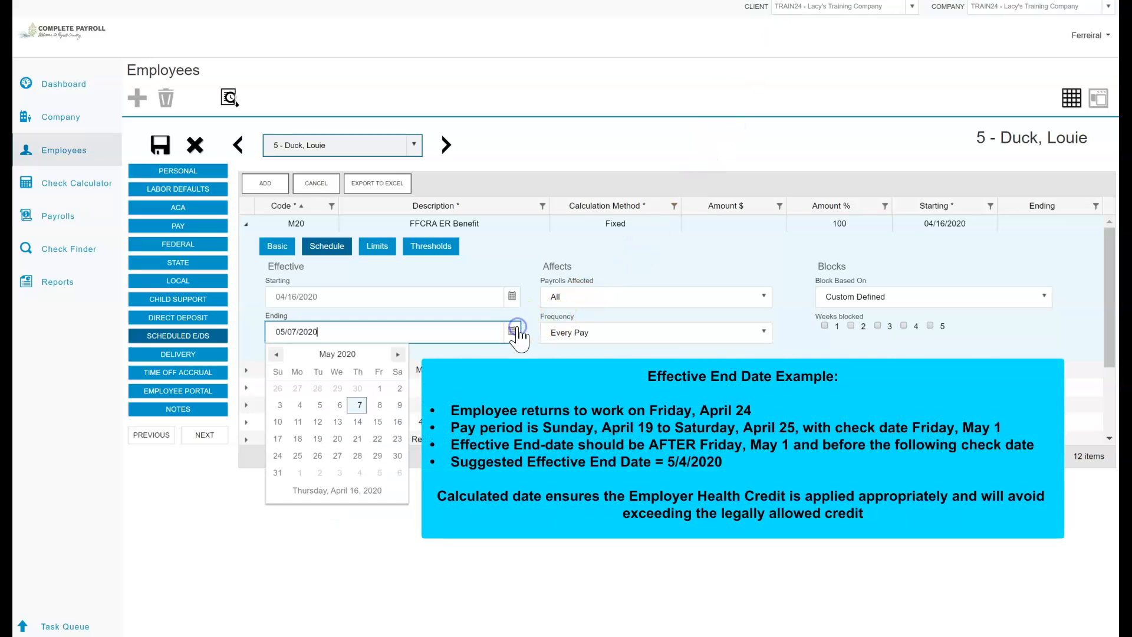
click(276, 356)
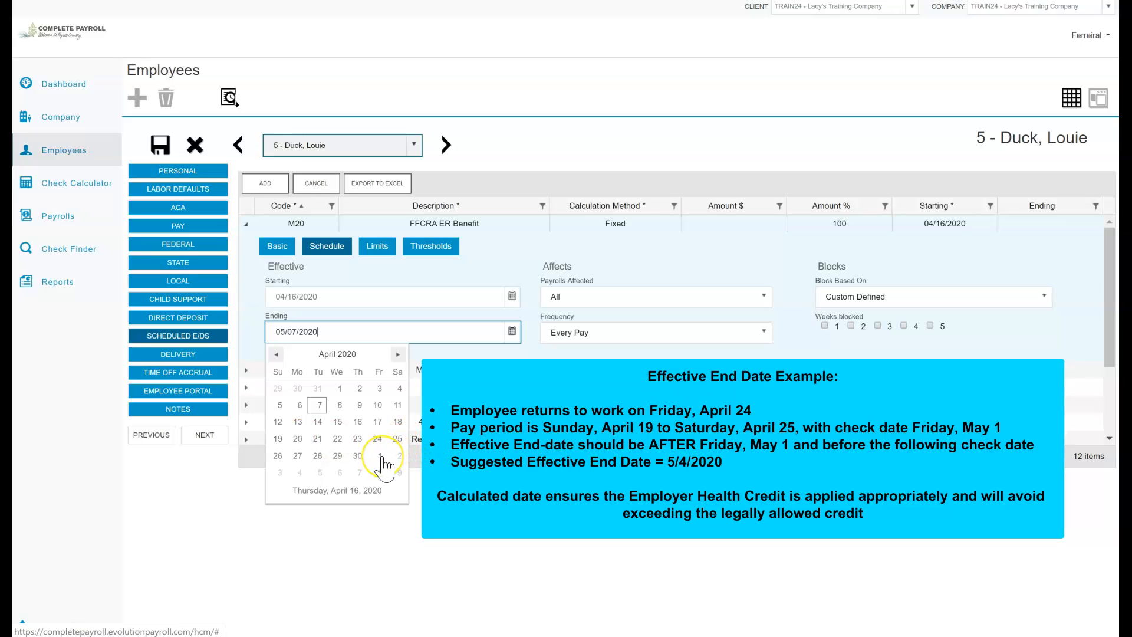
click(300, 472)
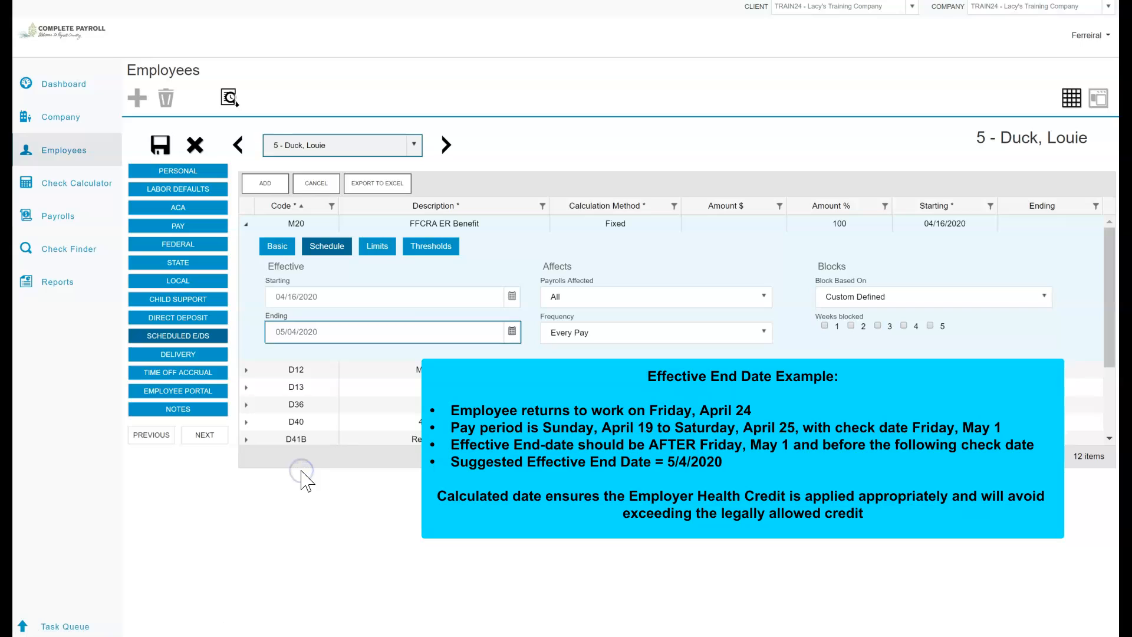
Step: Save the M20 entry and add a scheduled E/D with code M11, Employer Sponsored Health Care, for employee 5
click(160, 155)
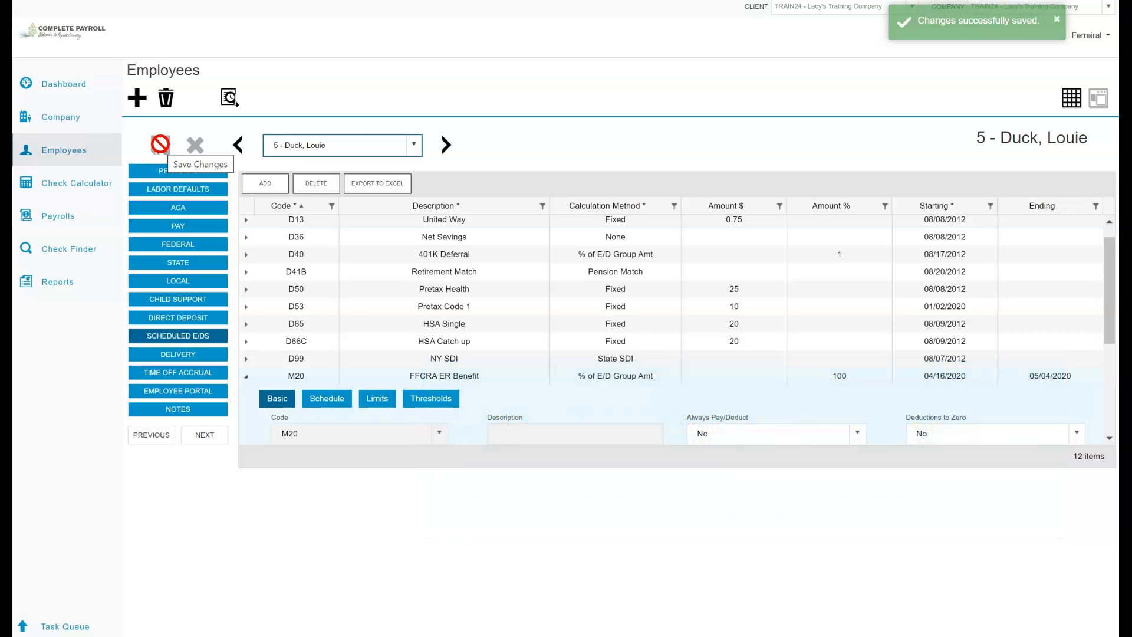
click(266, 184)
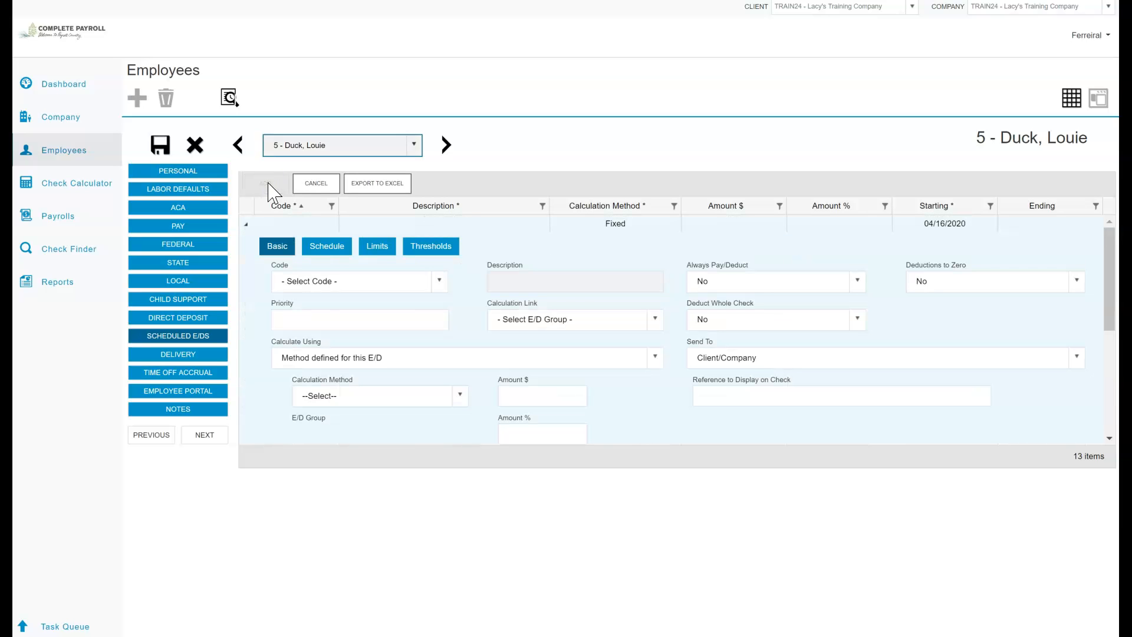
click(369, 282)
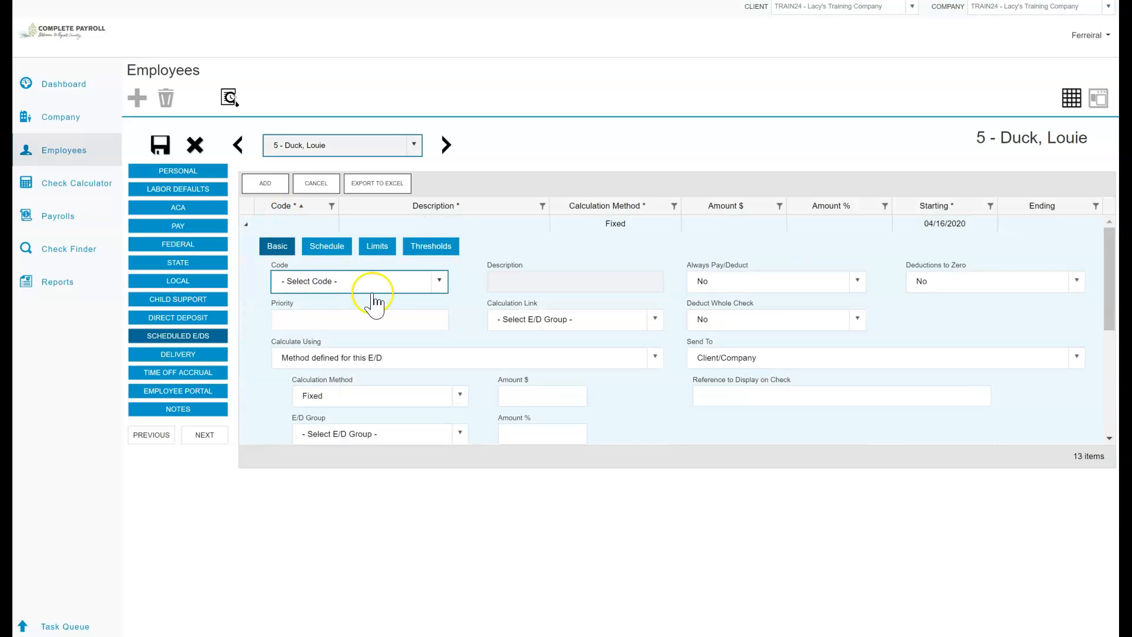
click(413, 273)
key(m)
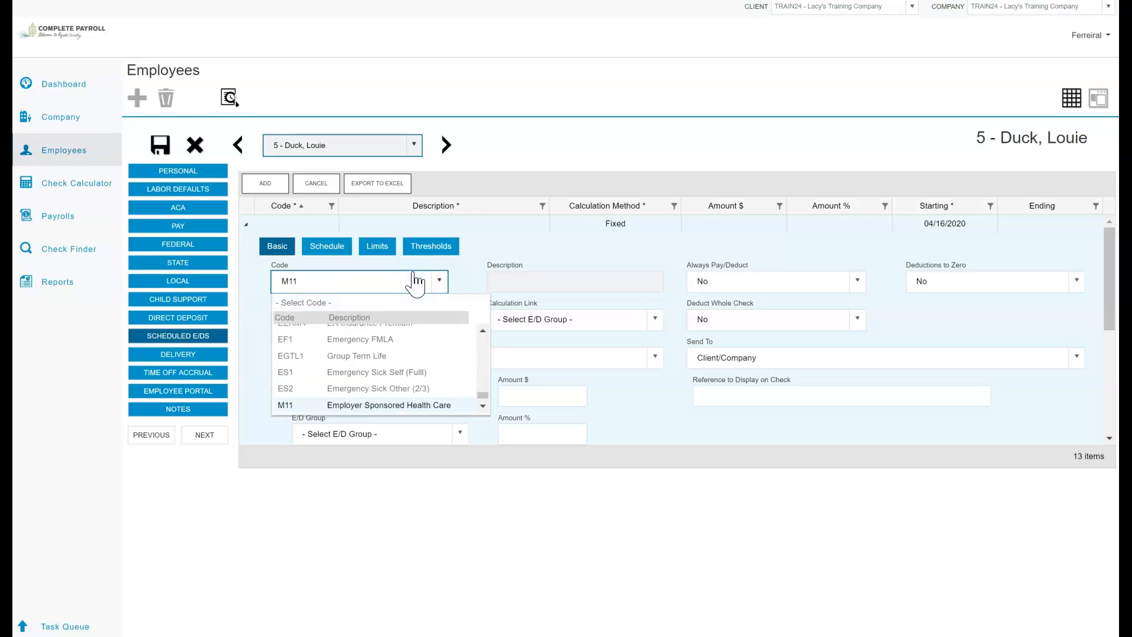
click(398, 406)
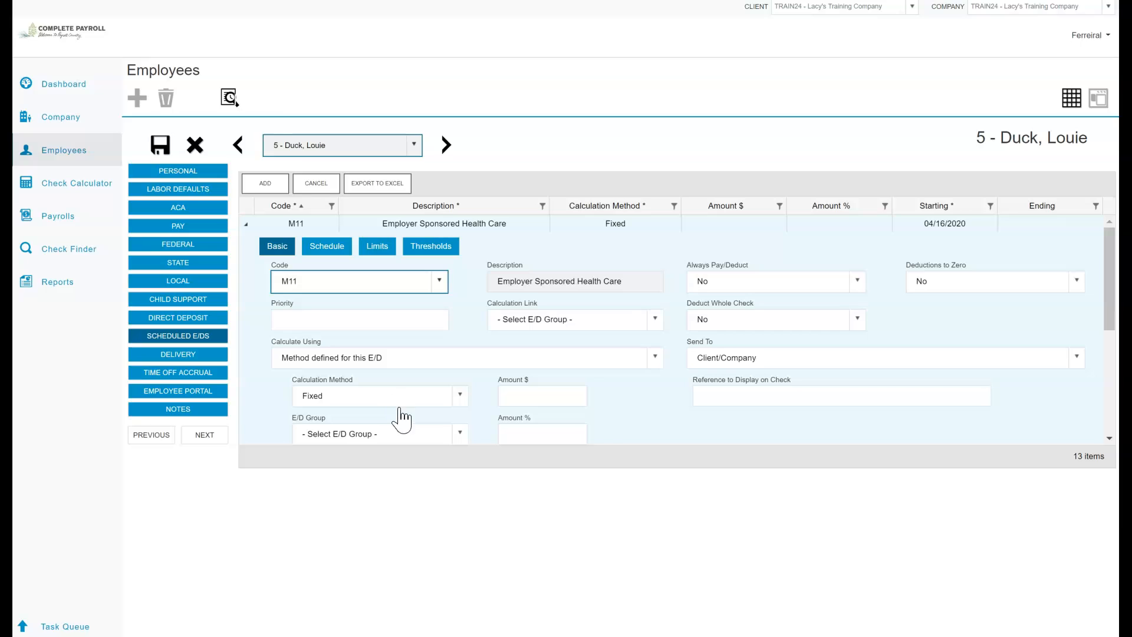
Step: Set the M11 entry's dollar amount to 100.00 and save the changes
click(552, 401)
text(1)
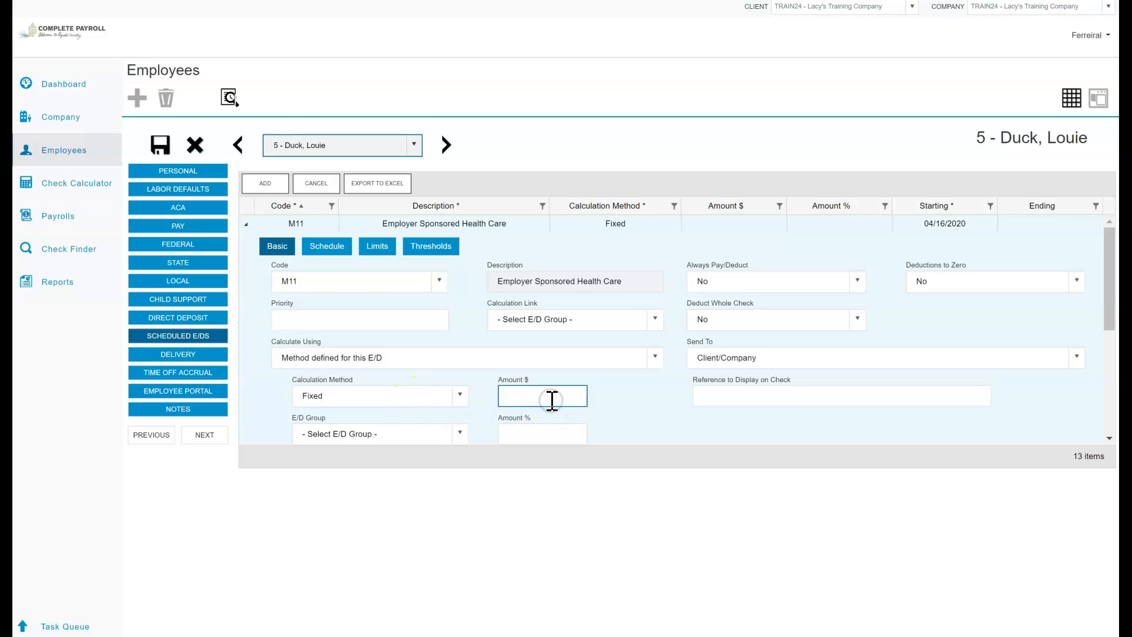
text(00.00)
scroll(501, 354, down, 3)
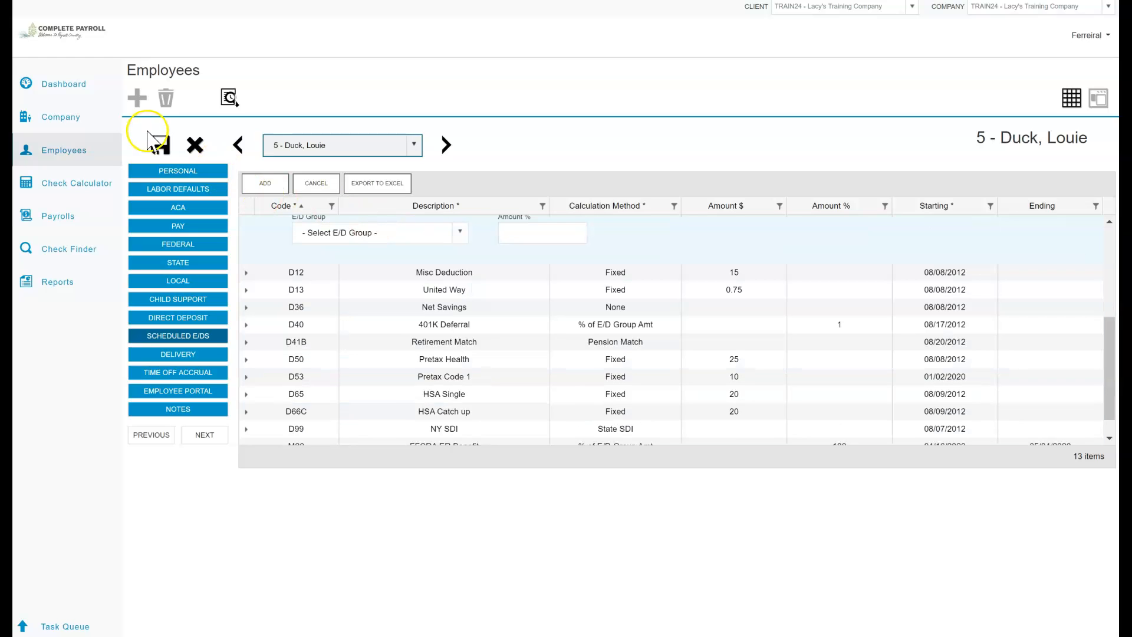
click(161, 146)
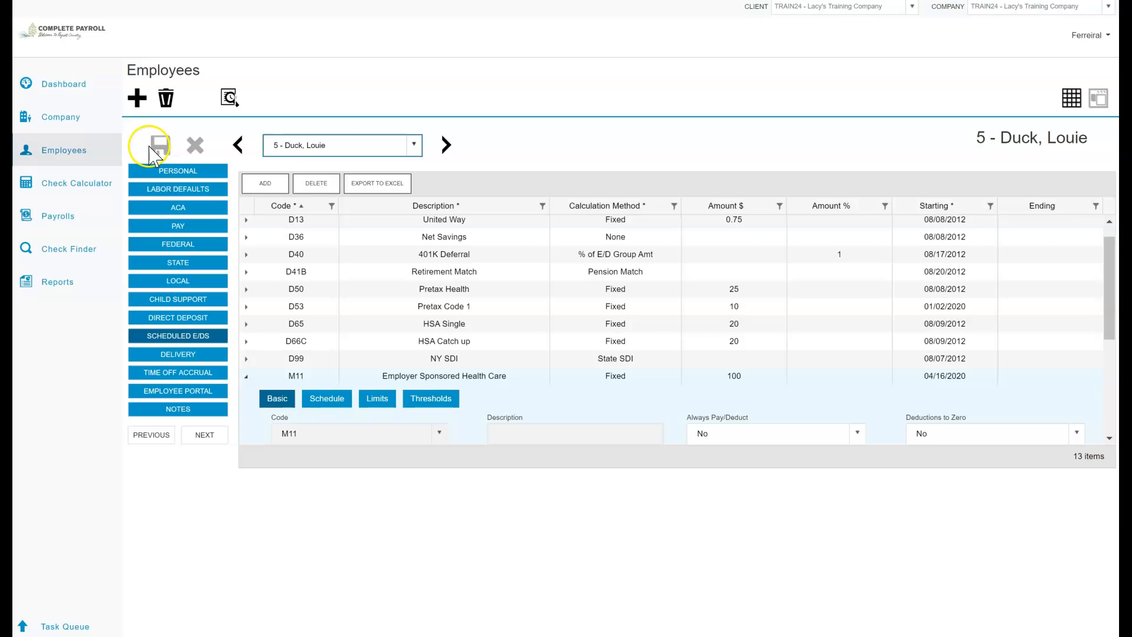
Step: Go to the pending 04/11/2020 payroll's checks and add the EF1 Hrs Emergency FMLA column after the ES2 hours column
click(51, 226)
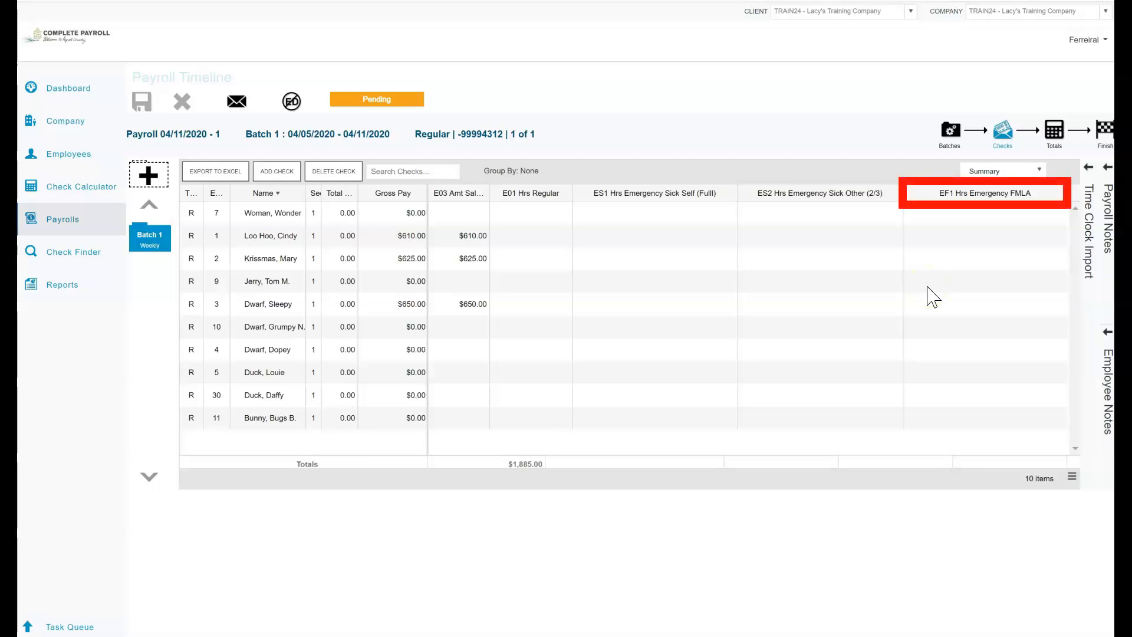
click(928, 218)
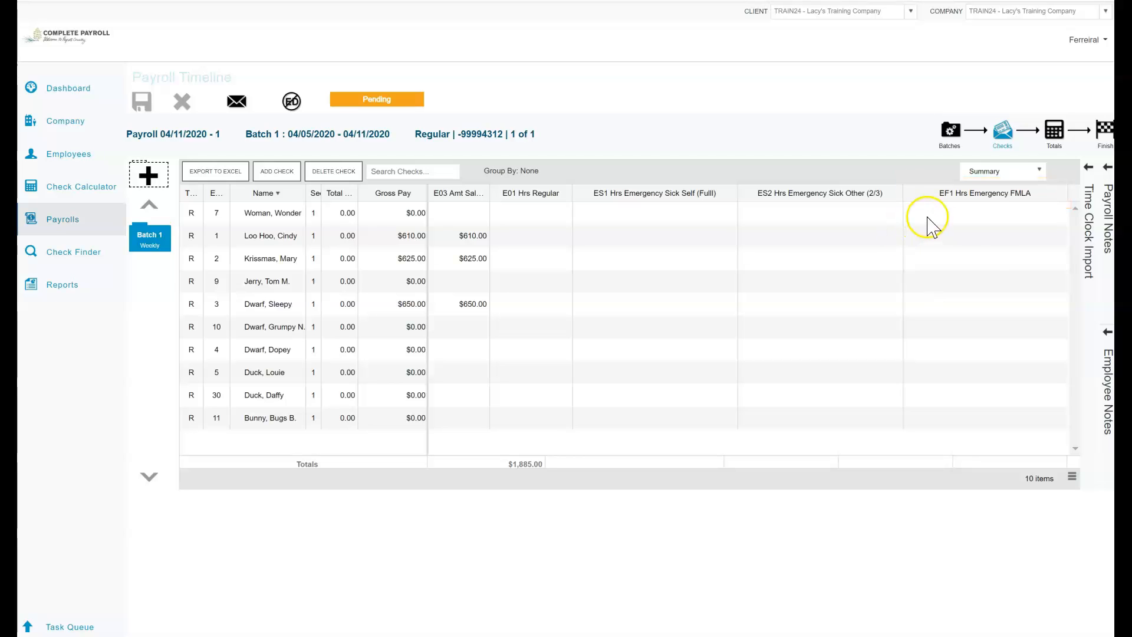
click(1073, 479)
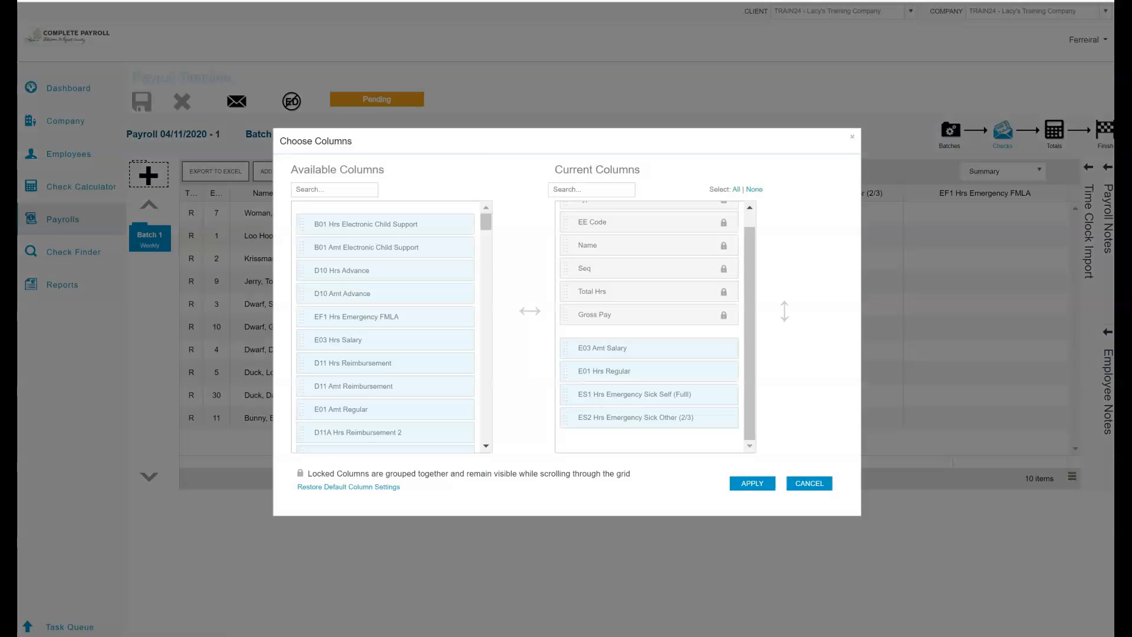
click(359, 191)
text(emergency)
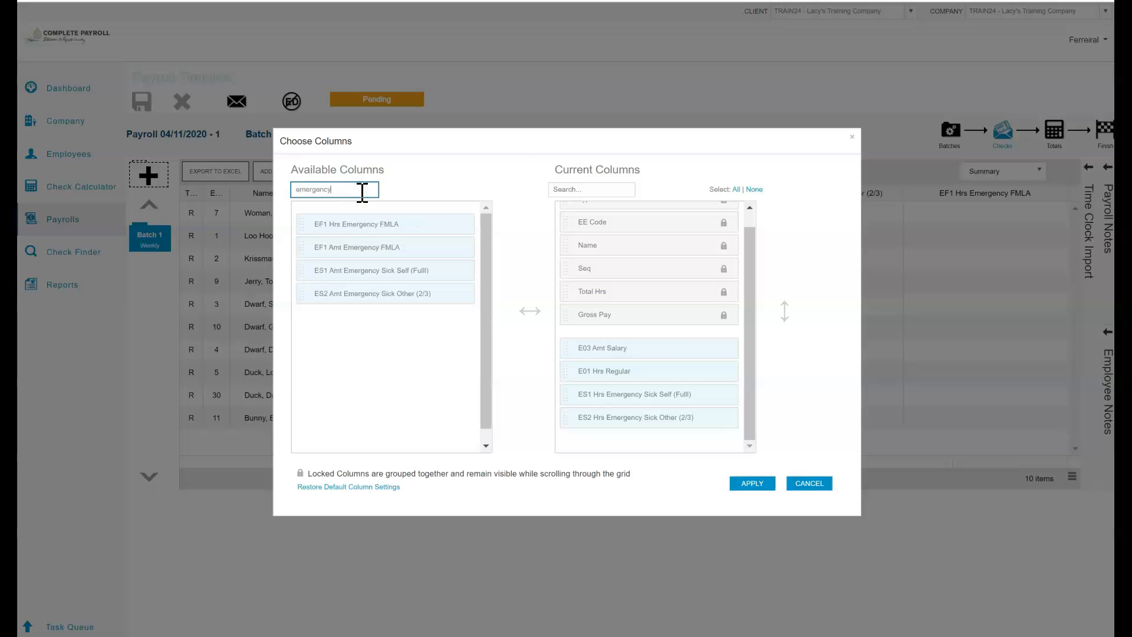
click(373, 220)
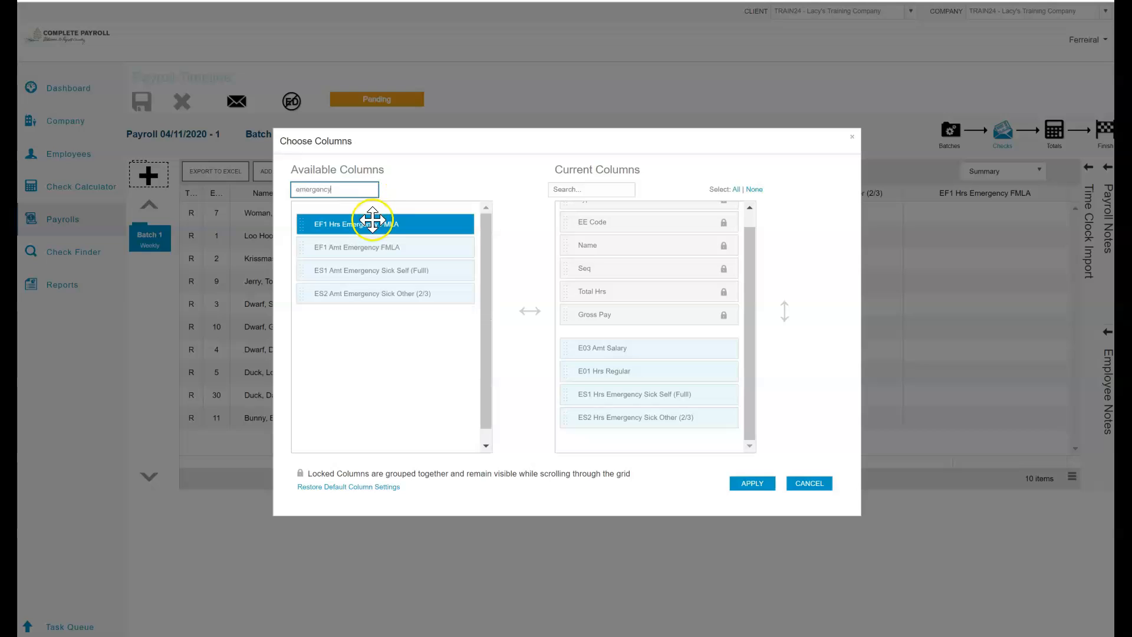
drag(384, 225, 608, 436)
click(751, 485)
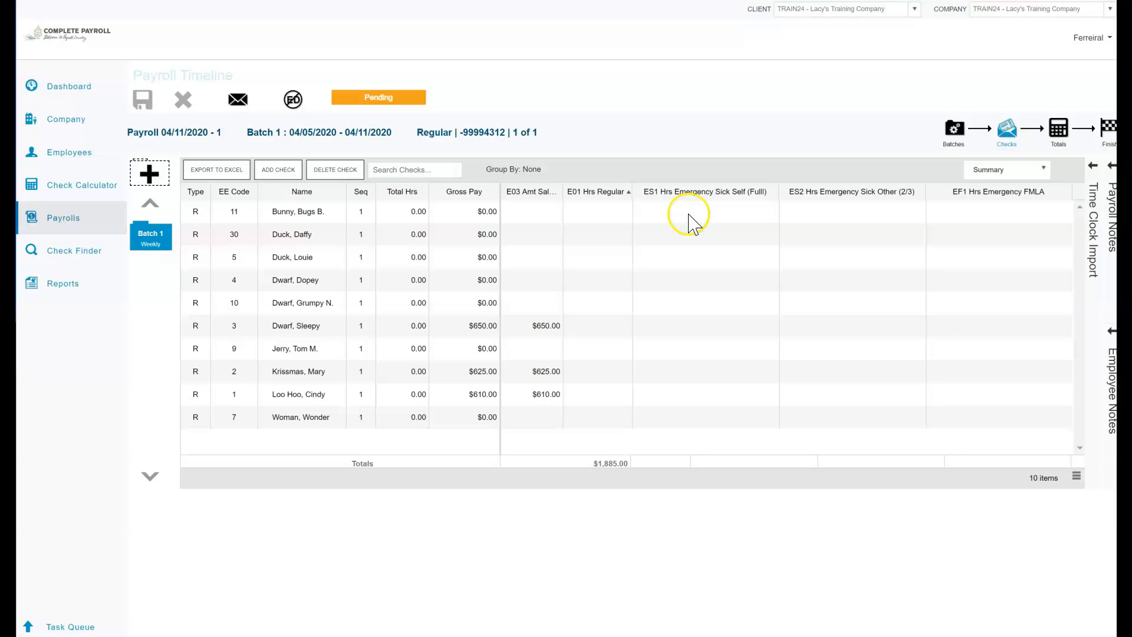
Step: Enter ES1 Emergency Sick Self (Full) hours of 40 for employee 11 and 37.5 for employee 5
click(671, 211)
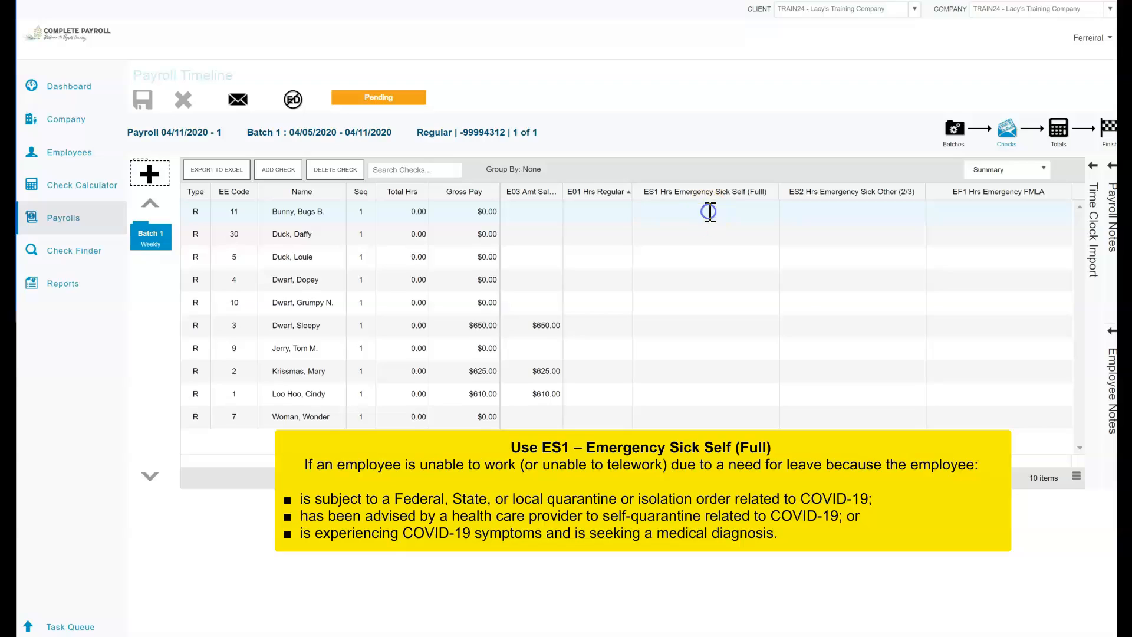
text(40)
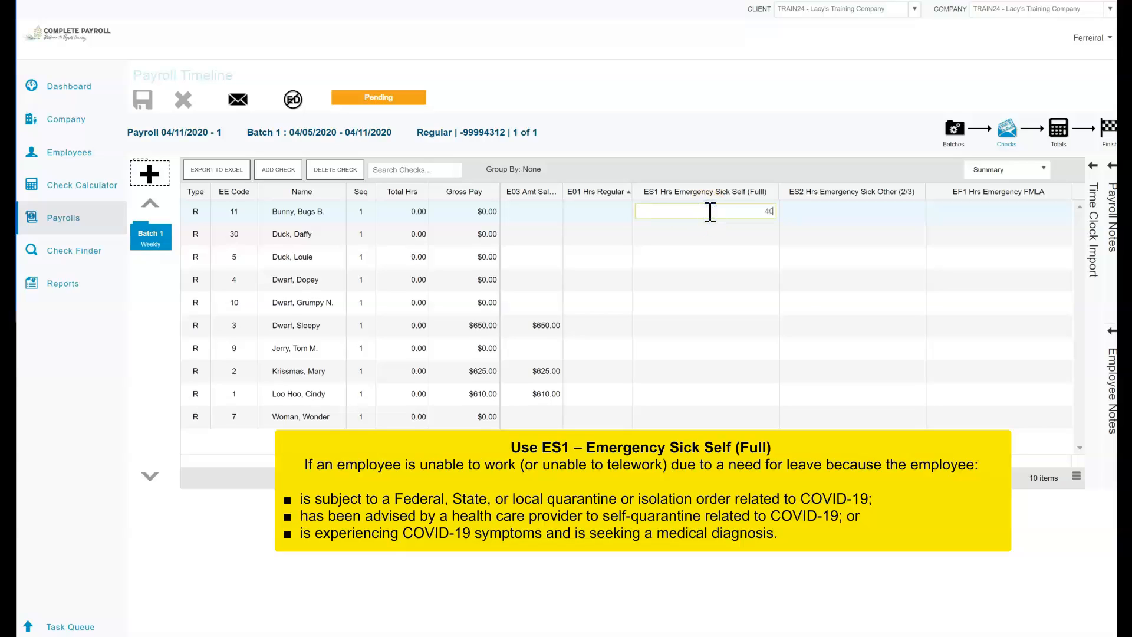
key(Return)
key(Return)
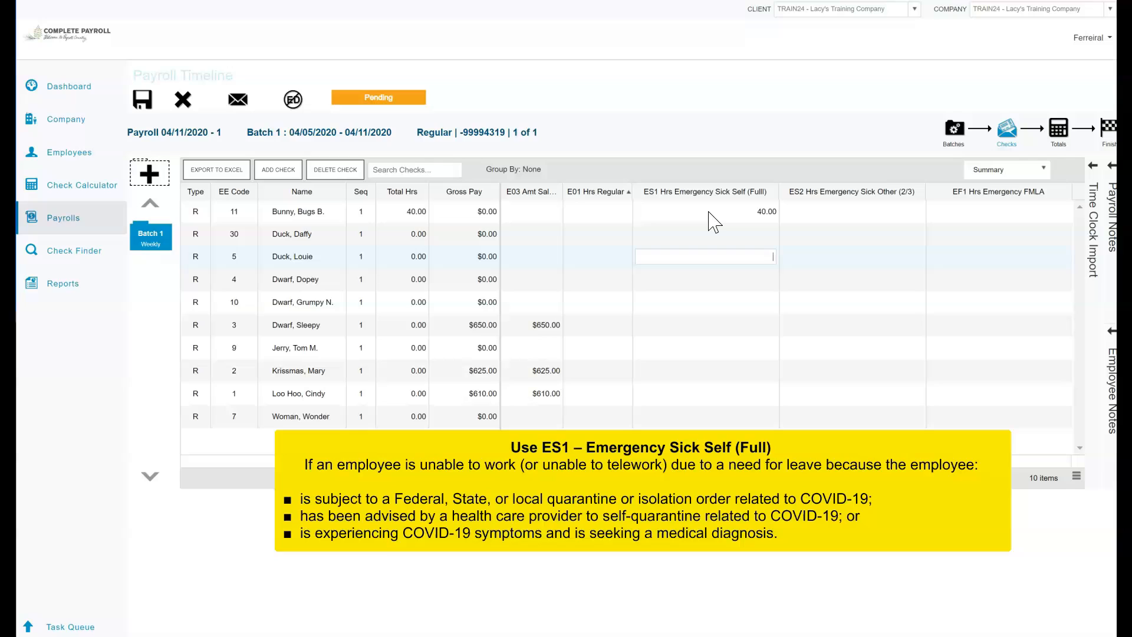
text(37.5)
key(Return)
Step: Enter ES1 Emergency Sick Self (Full) hours of 20 for employee 3 and 40 for employee 7
key(Return)
key(Return)
text(20)
key(Return)
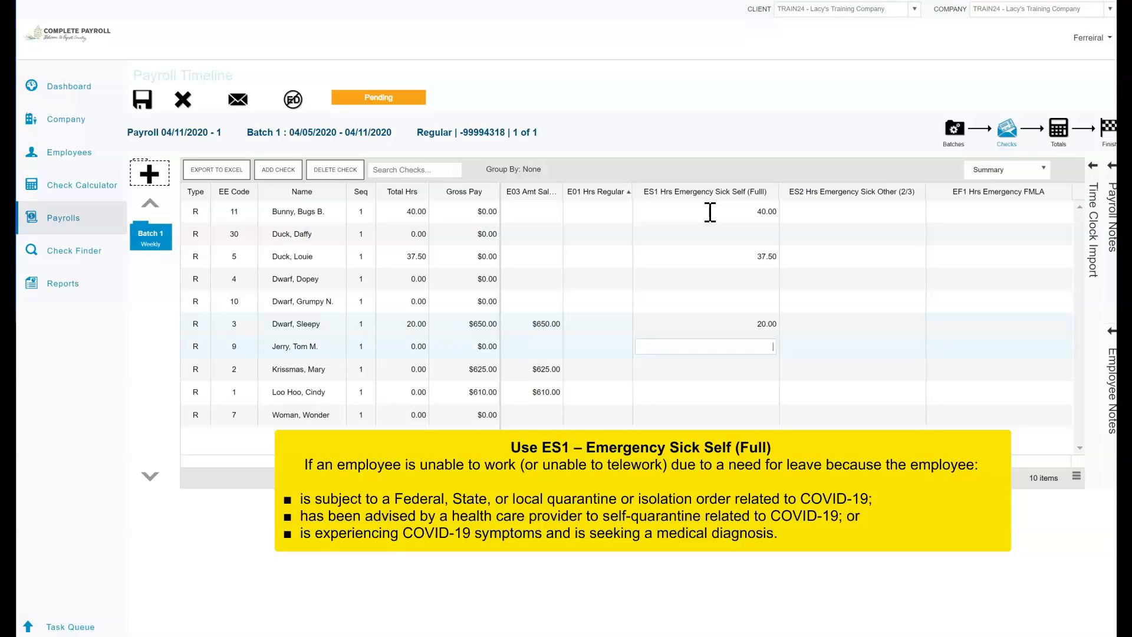
key(Return)
key(Return)
key(Return)
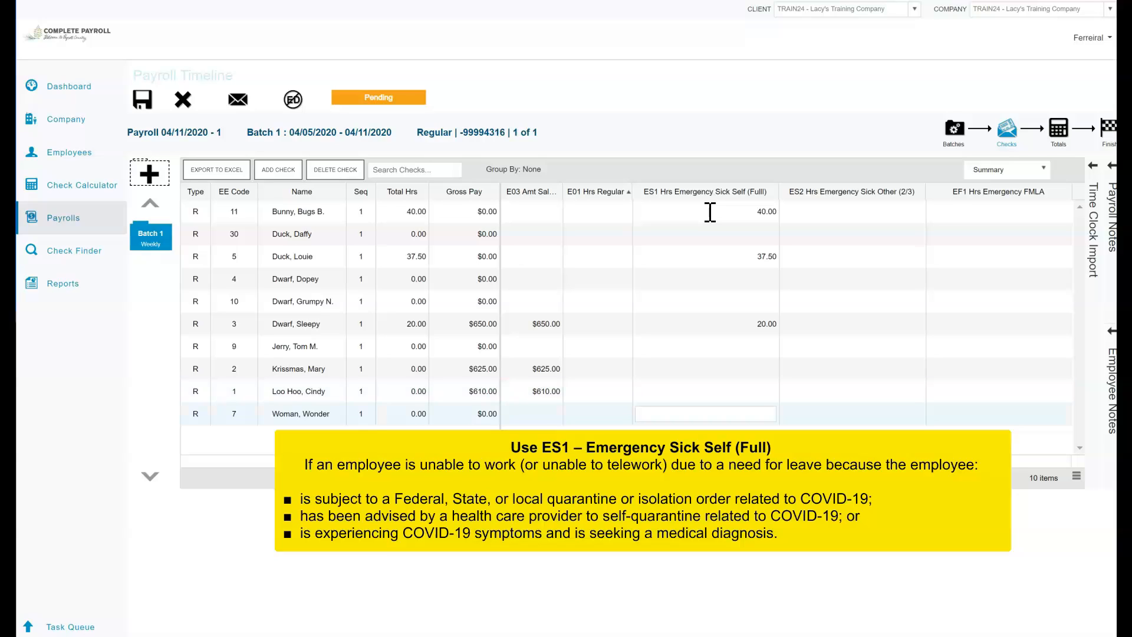
text(40)
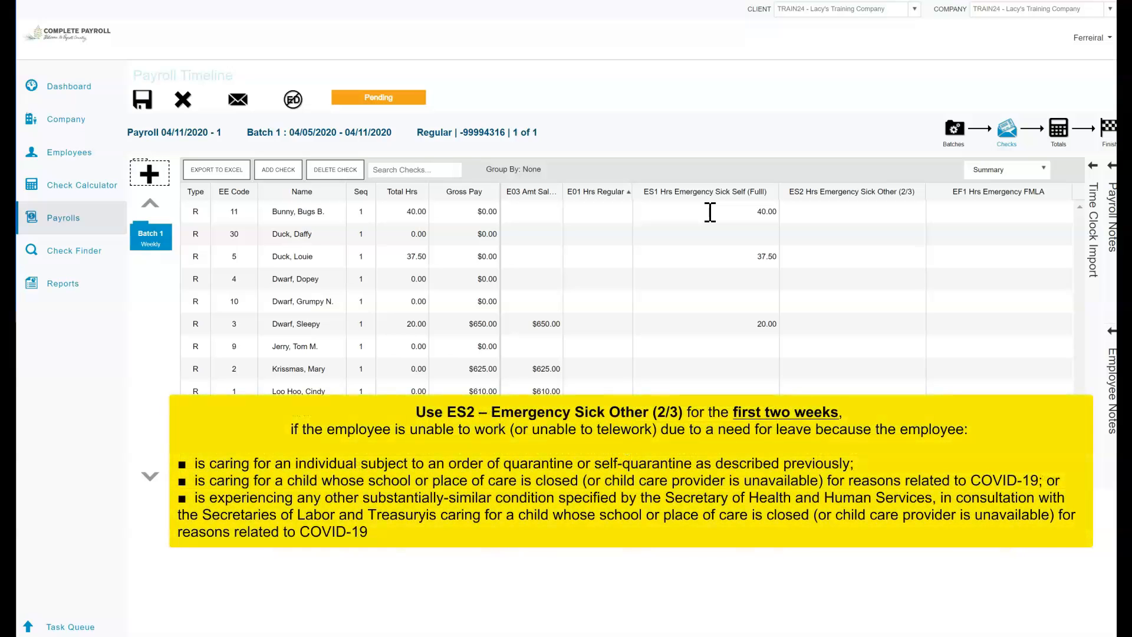
Step: Enter 40 ES2 Emergency Sick Other (2/3) hours for employee 30
key(Up)
key(Up)
key(Up)
key(Up)
key(Up)
key(Up)
key(Up)
key(Up)
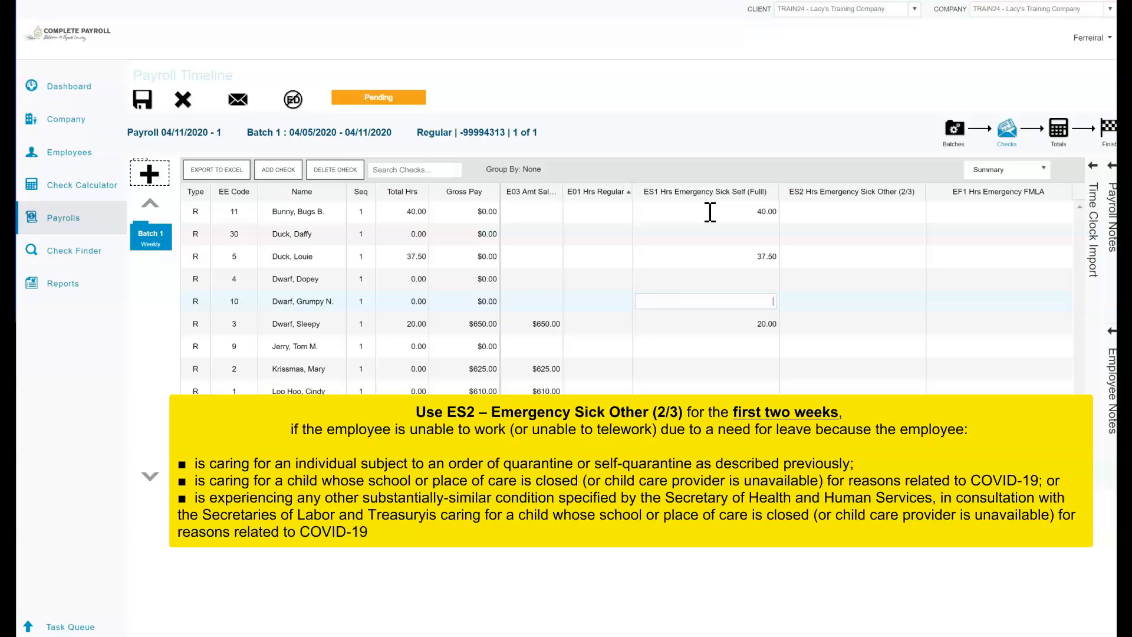
key(Tab)
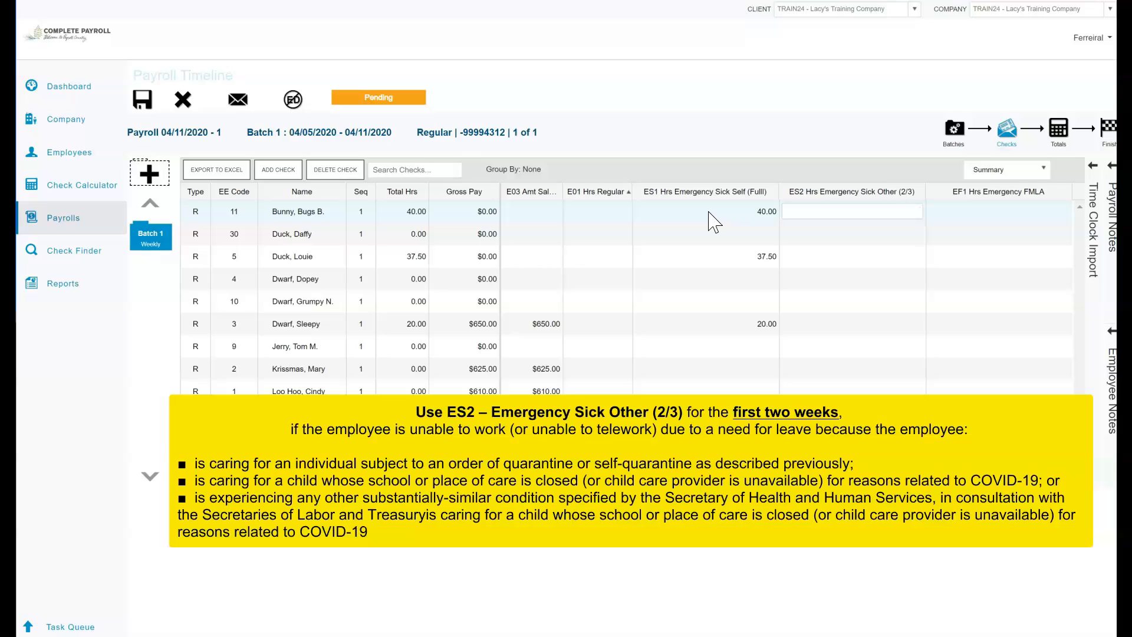
click(924, 236)
text(40)
Step: Enter ES2 Emergency Sick Other (2/3) hours of 25 for employee 10 and 24 for employee 9
key(Down)
key(Down)
key(Down)
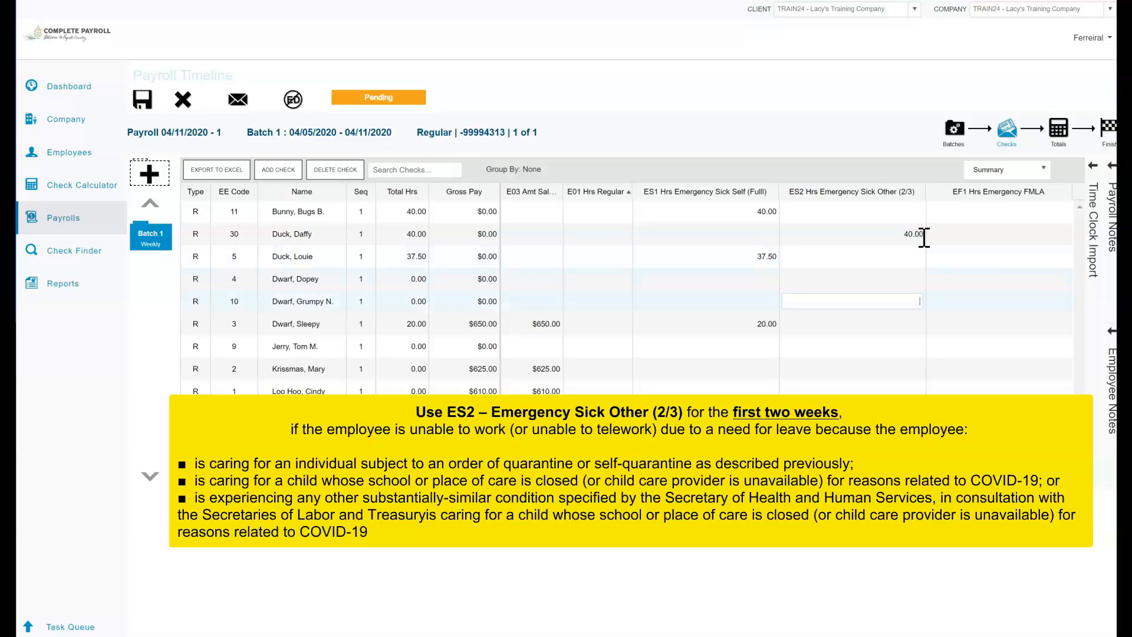
text(25)
key(Down)
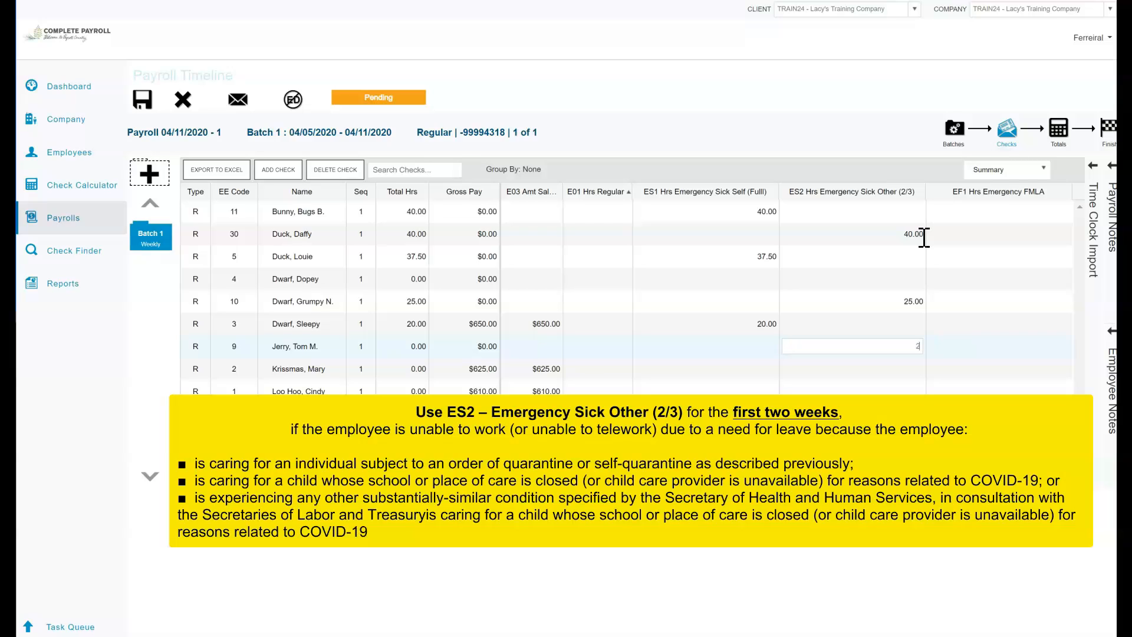
text(24)
key(Down)
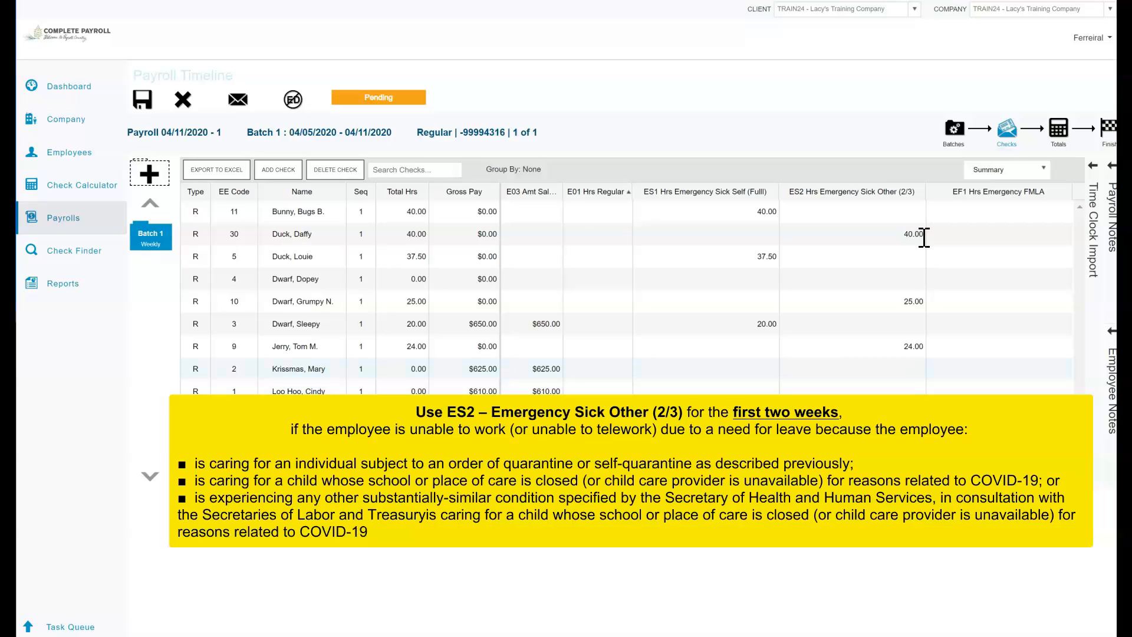
Step: Enter 37.5 EF1 Emergency FMLA hours for employee 4
click(958, 216)
key(Down)
key(Down)
key(Down)
key(Down)
key(Down)
key(Down)
key(Down)
key(Down)
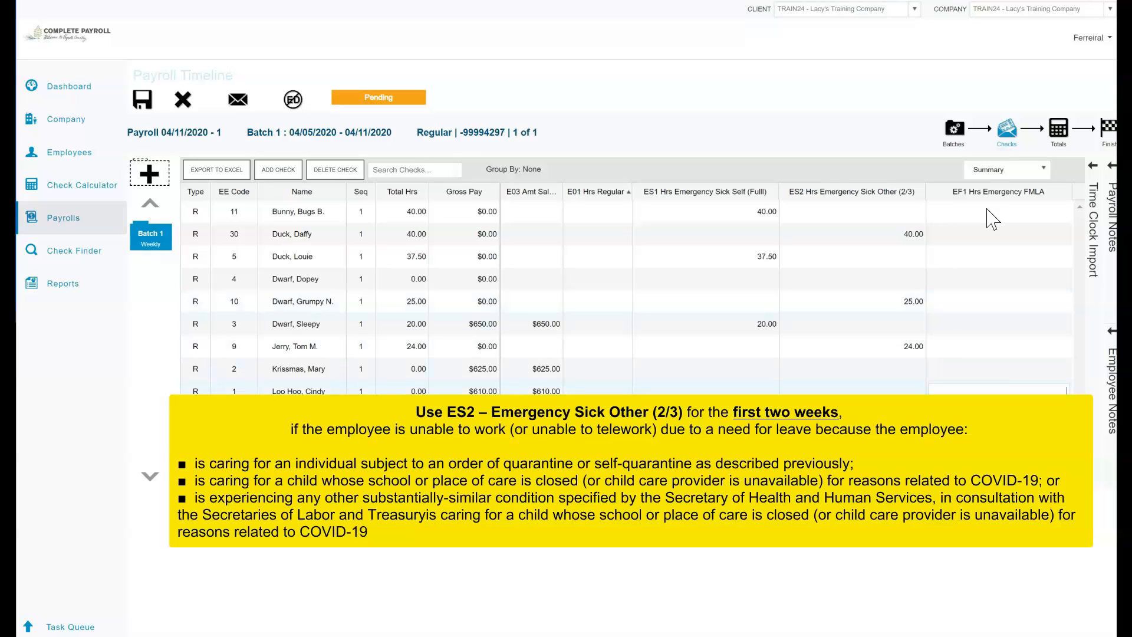
key(Up)
key(Up)
key(Up)
key(Up)
key(Up)
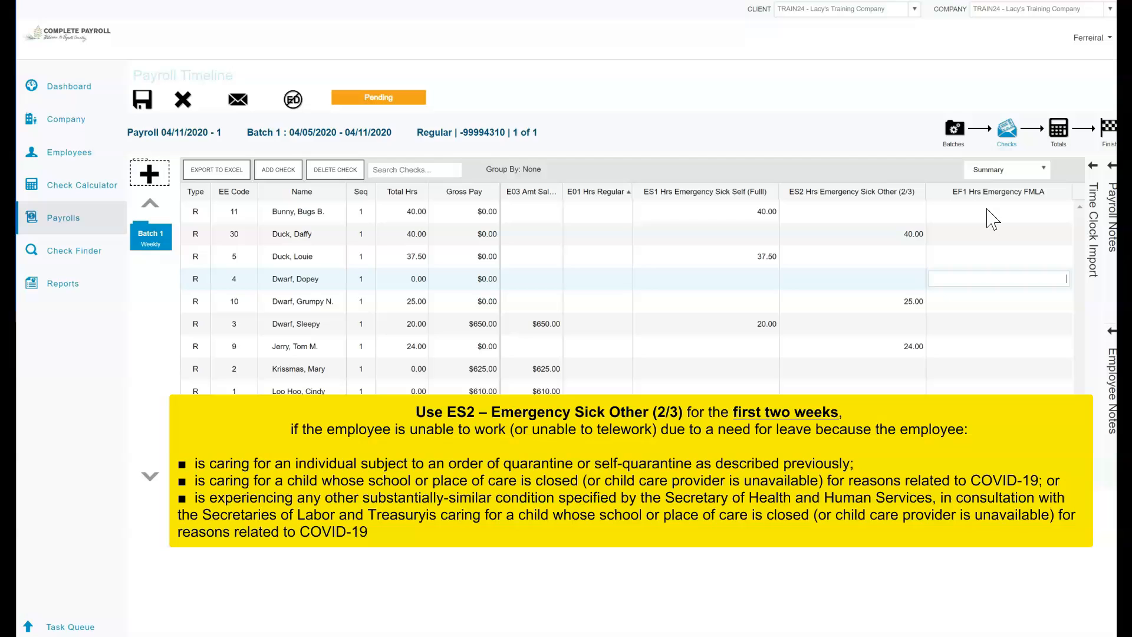
text(37.5)
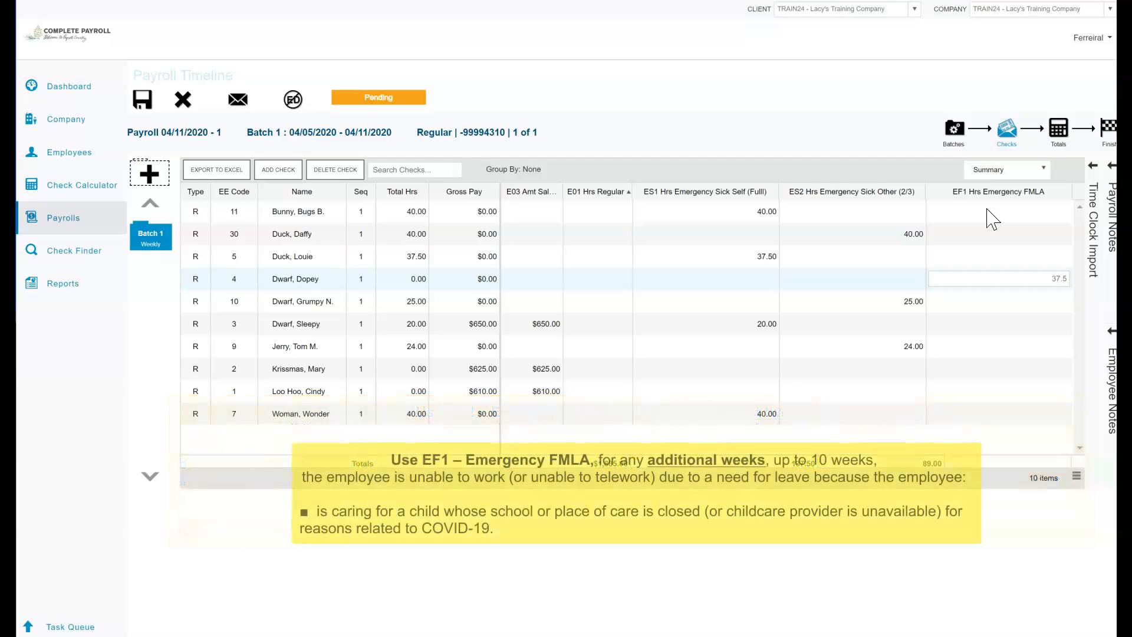
key(Down)
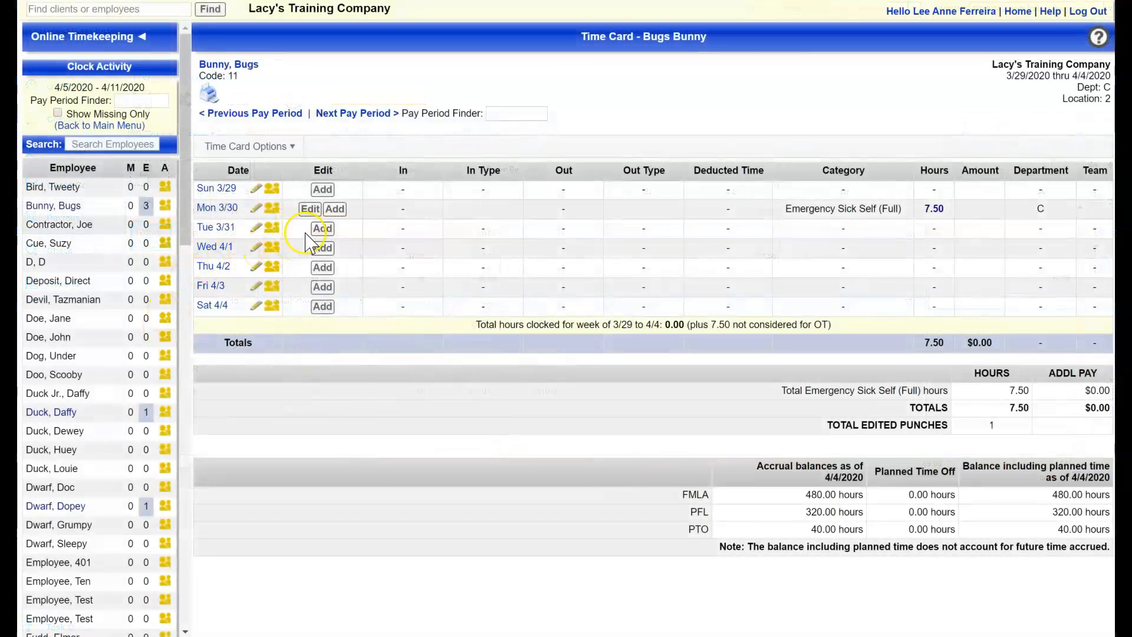
Step: In the online timekeeping time card for employee 11, add and save 7.50 Emergency Sick Self (Full) hours for Tuesday 3/31
click(321, 229)
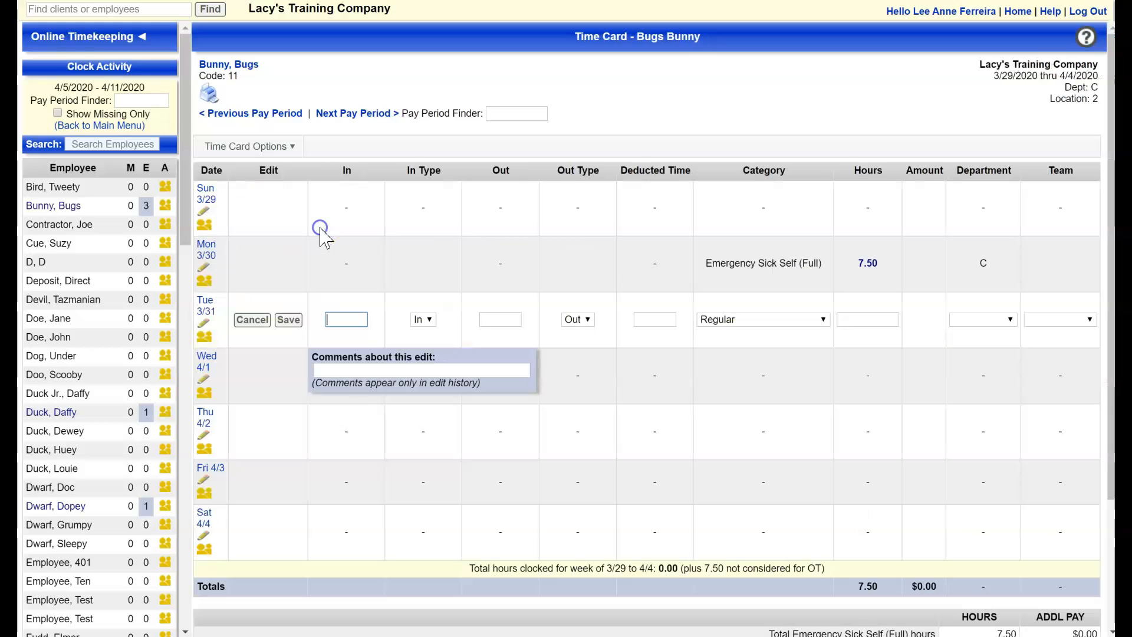
click(823, 319)
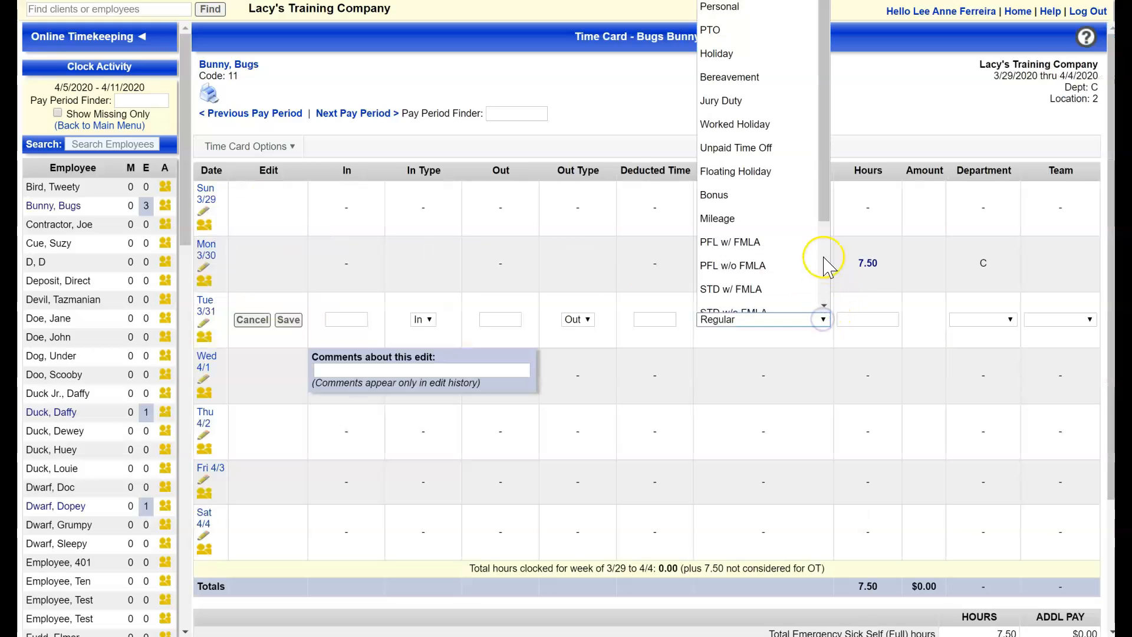
drag(826, 207, 834, 318)
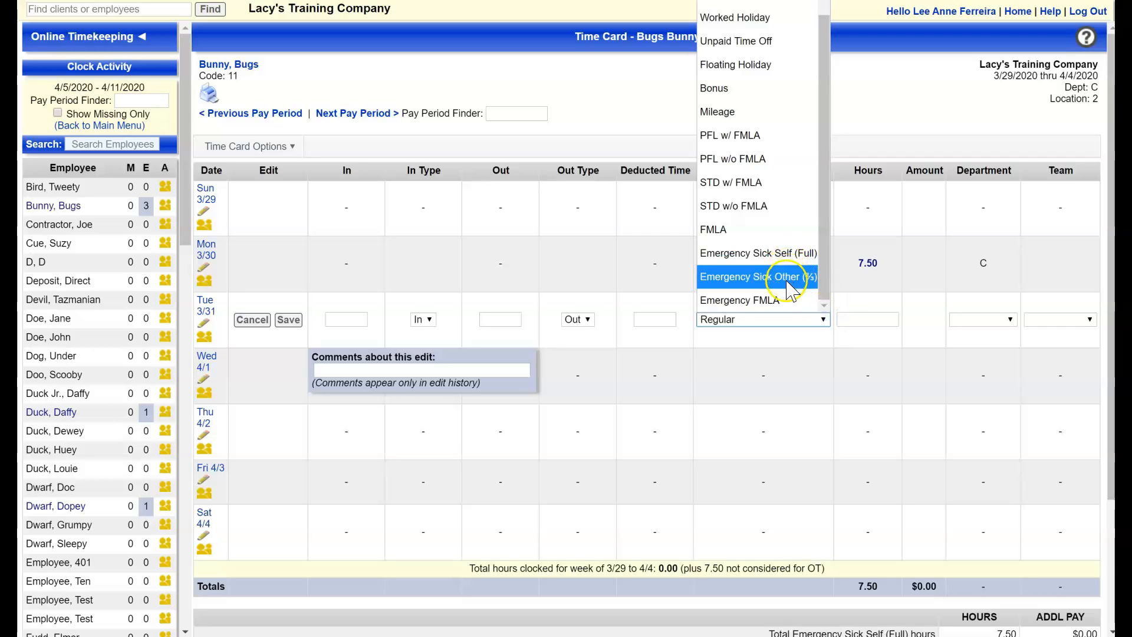
click(781, 255)
click(868, 322)
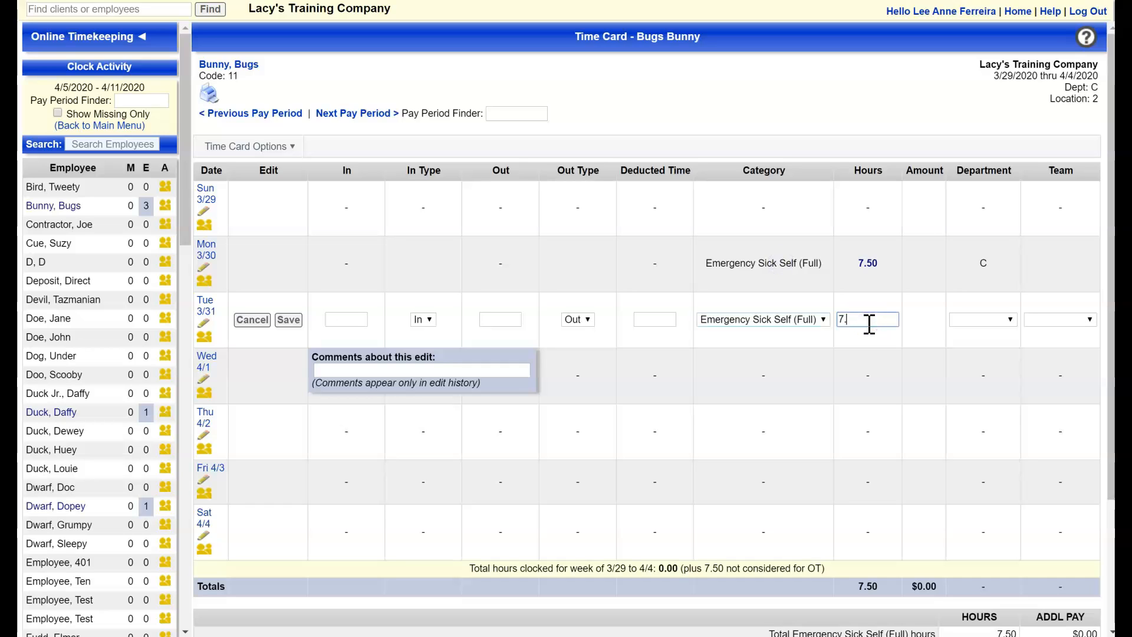
click(289, 319)
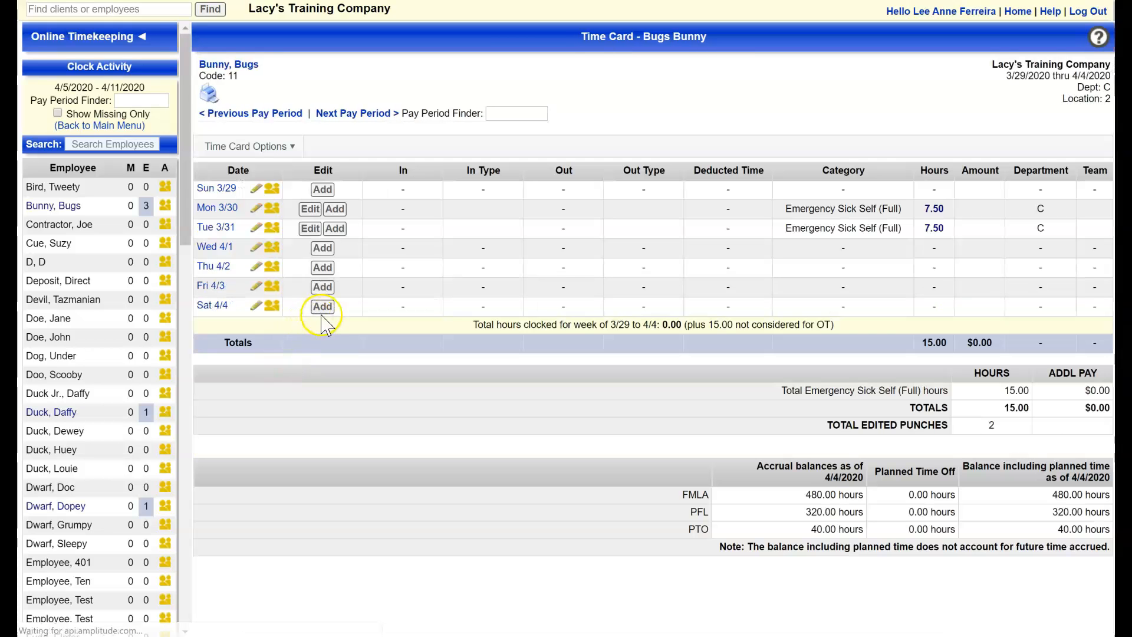
Step: Start a Wednesday 4/1 time card entry for employee 11 with the category Emergency Sick Self (Full), ready for its hours
click(322, 248)
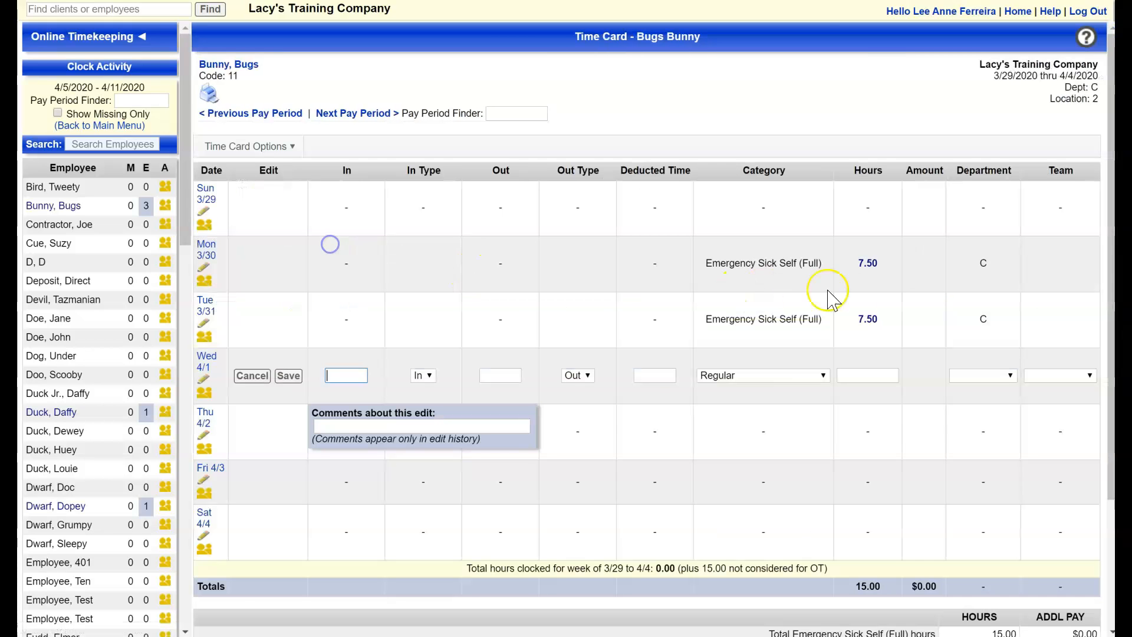
click(814, 372)
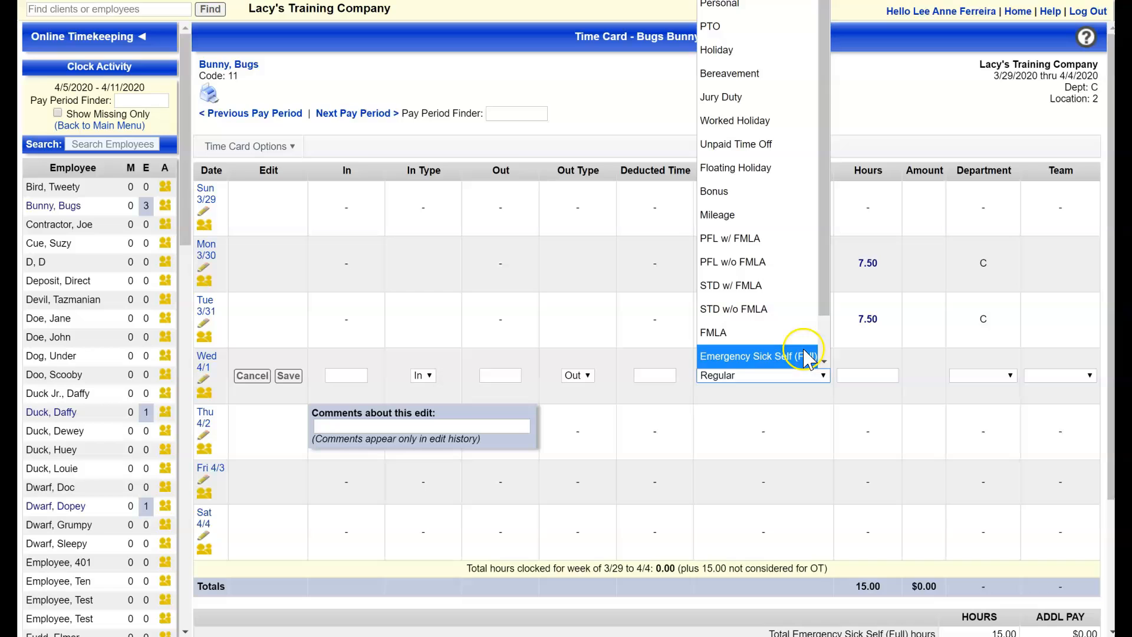
click(800, 356)
click(872, 374)
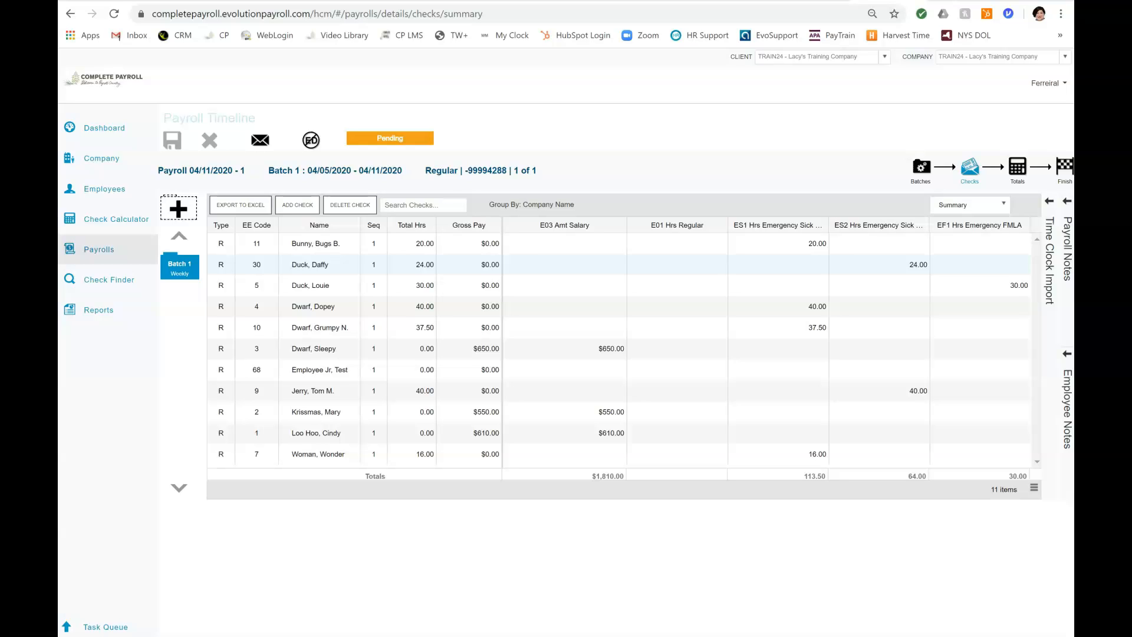
Step: In the Evolution payroll batch, add a second Regular check for employee 30 and enter 16 E01 Regular hours on it
click(298, 205)
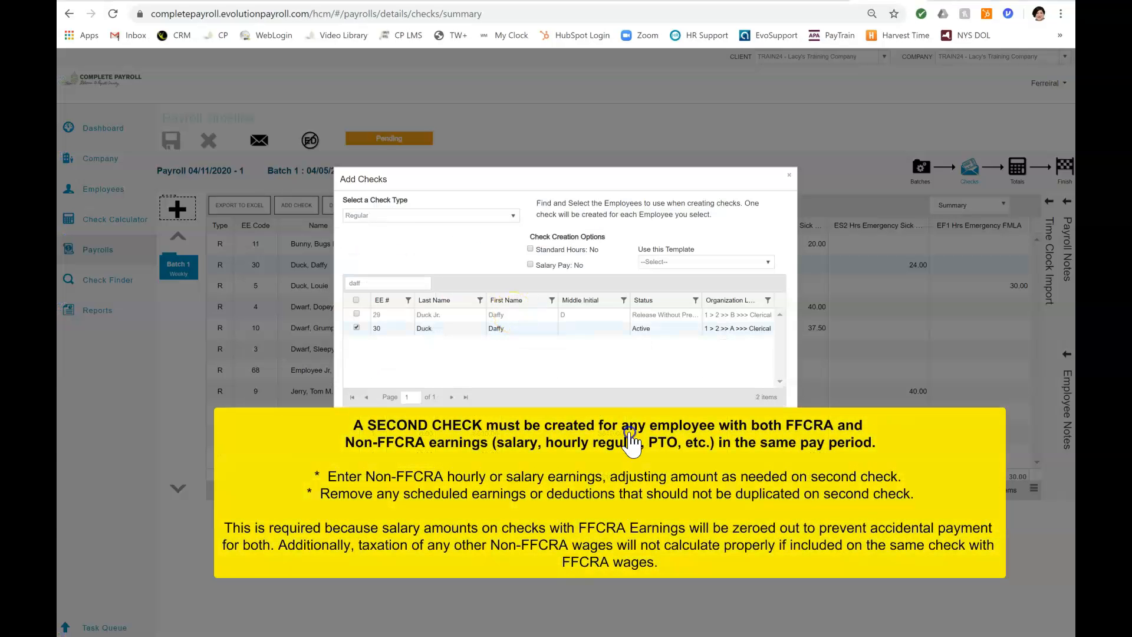
click(629, 433)
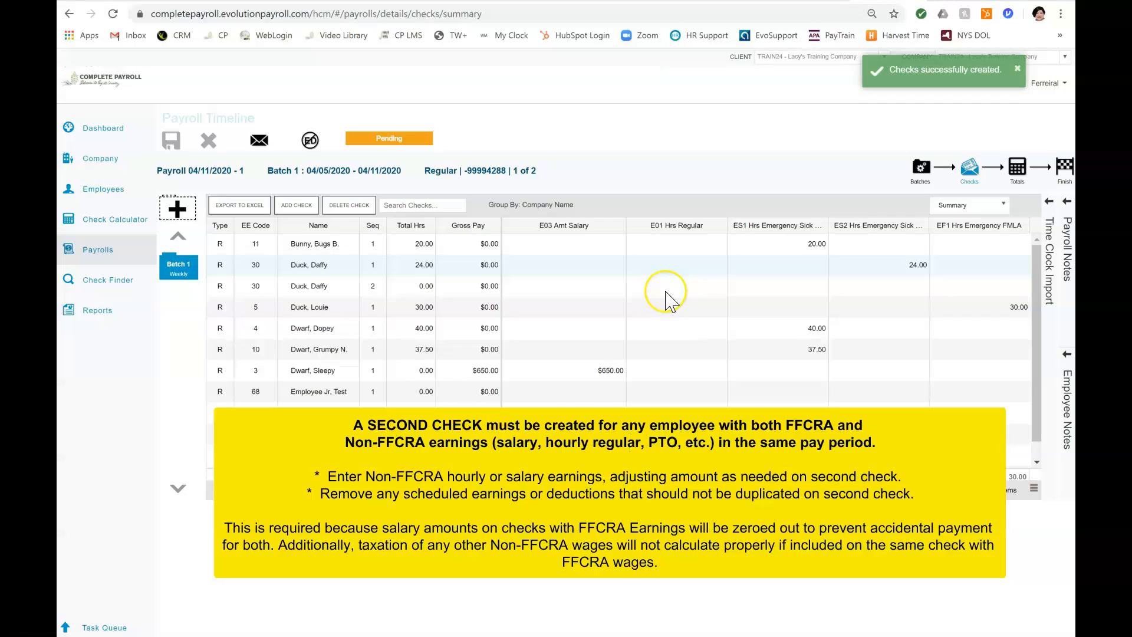
click(667, 287)
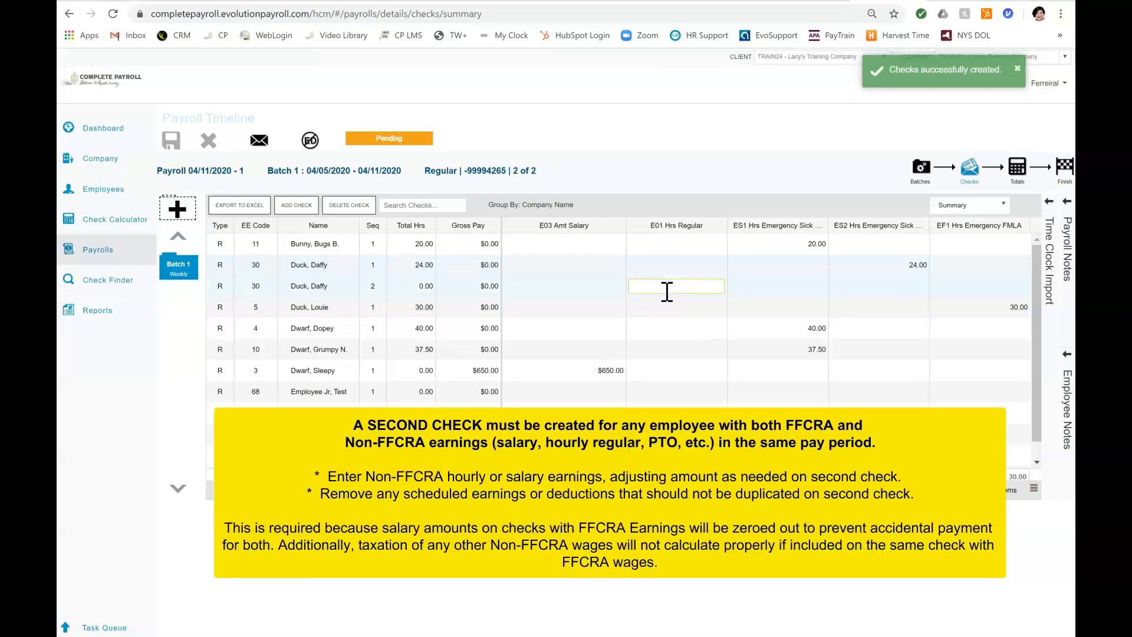
text(16)
key(Return)
click(662, 280)
Step: In the detail view of employee 30's second check, delete the D50 Pretax Health line
click(1004, 204)
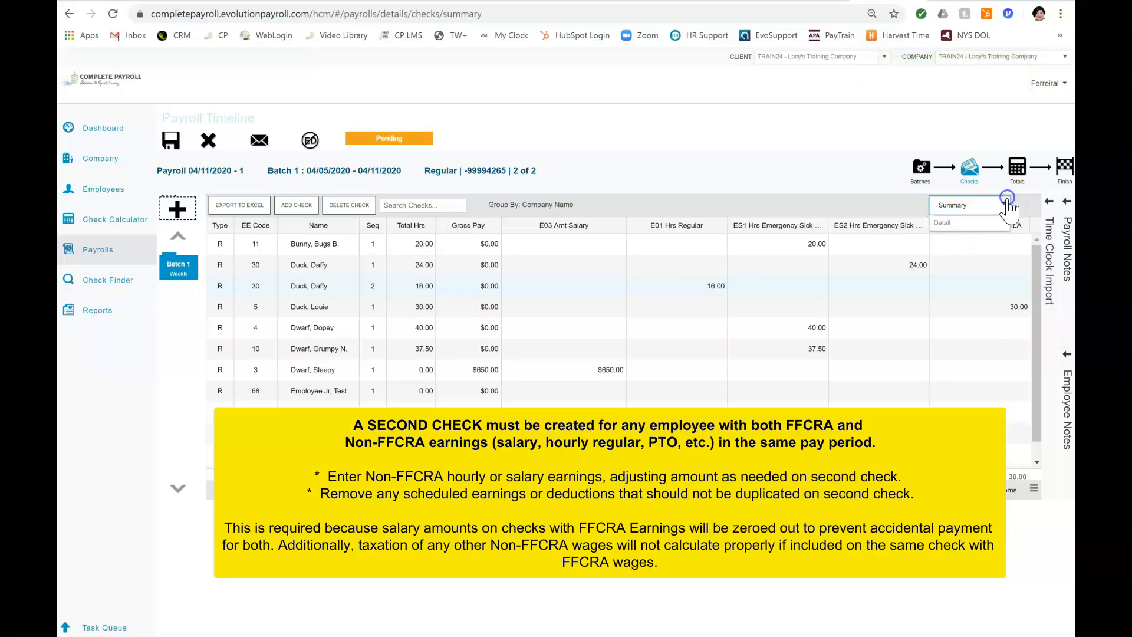
click(973, 250)
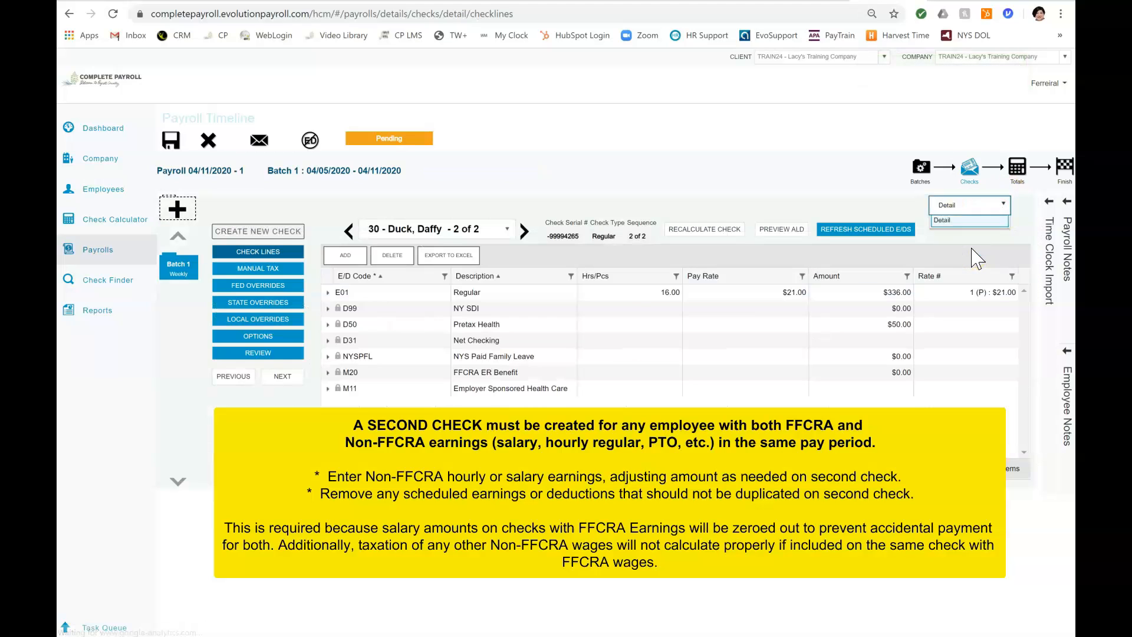
click(496, 324)
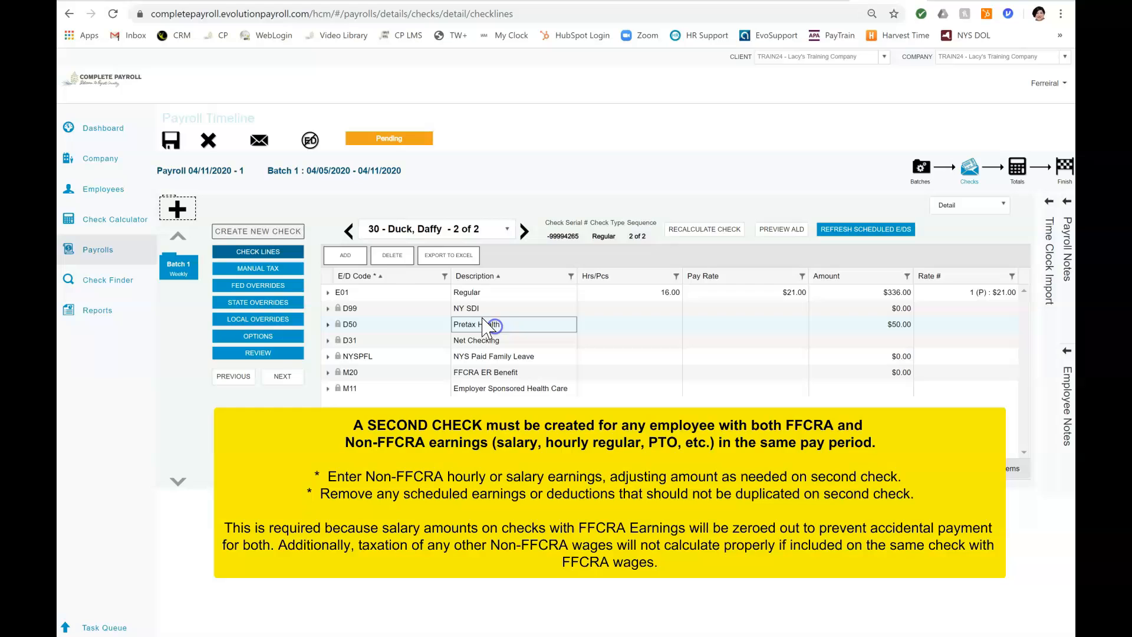
click(392, 255)
click(635, 365)
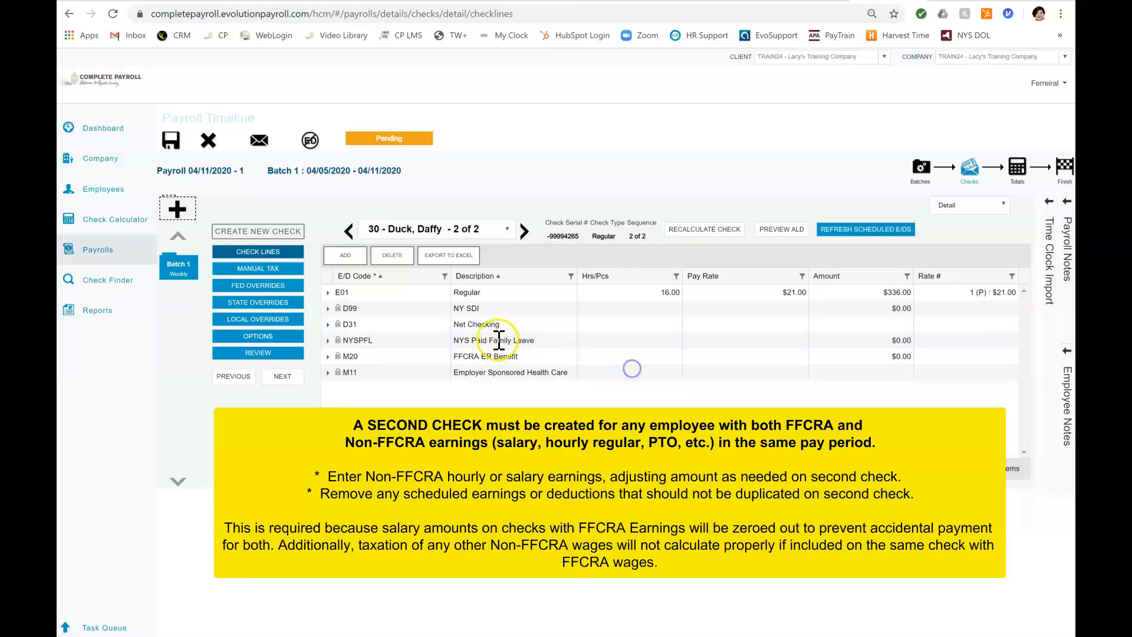
Step: Delete the M20 FFCRA ER Benefit and M11 Employer Sponsored Health Care lines from the second check, and return to the check summary
click(484, 357)
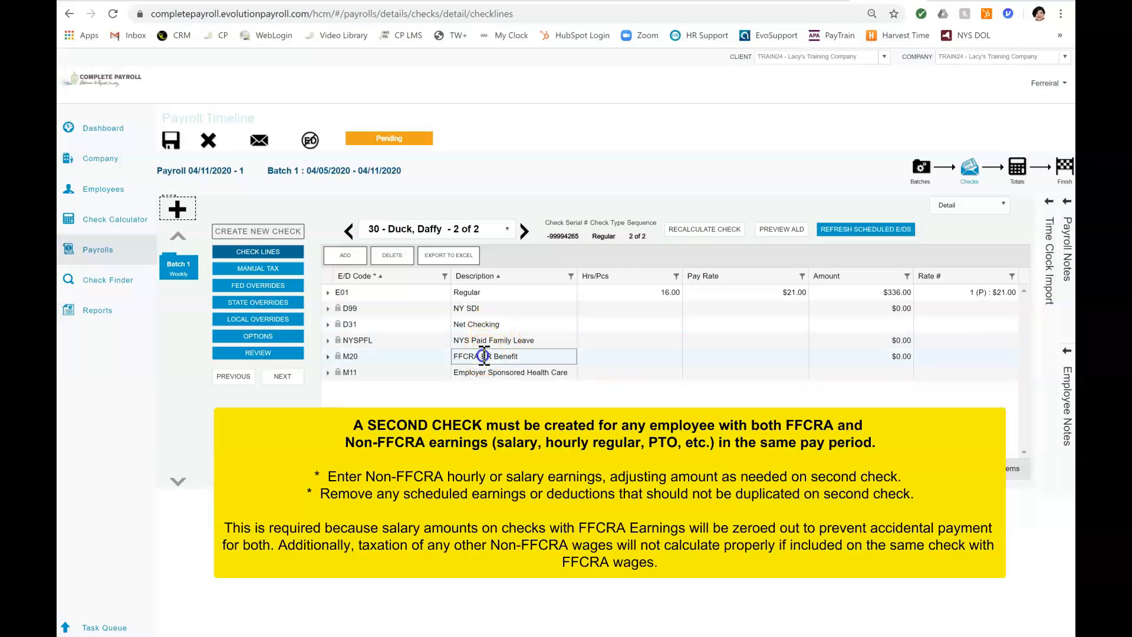
click(392, 254)
click(633, 367)
click(519, 356)
click(392, 255)
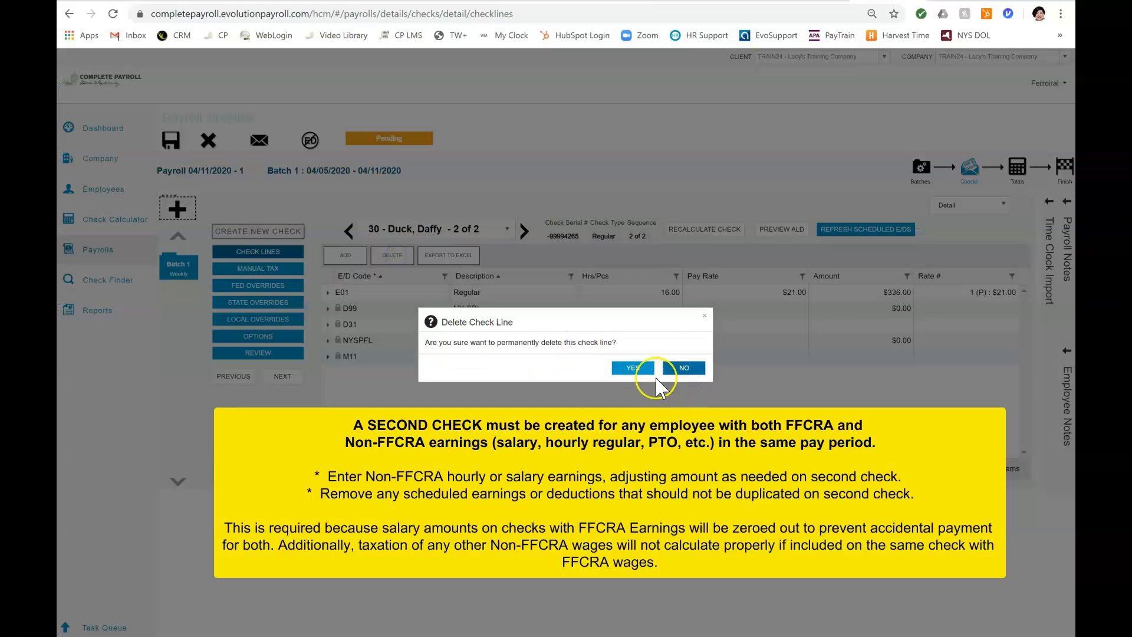
click(633, 368)
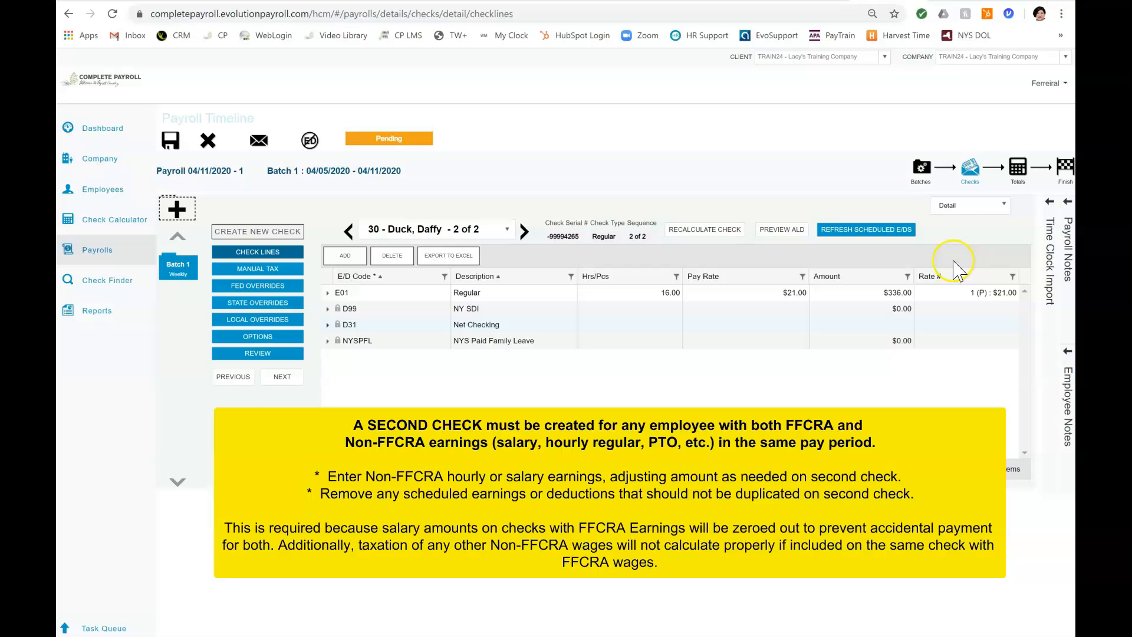
click(1003, 205)
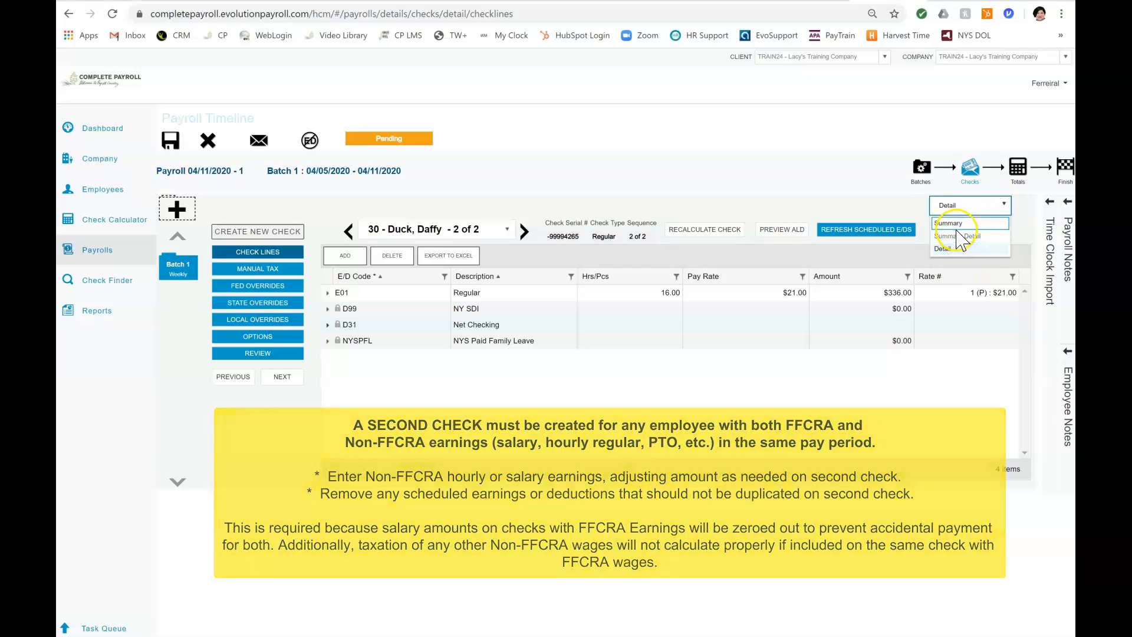
click(950, 221)
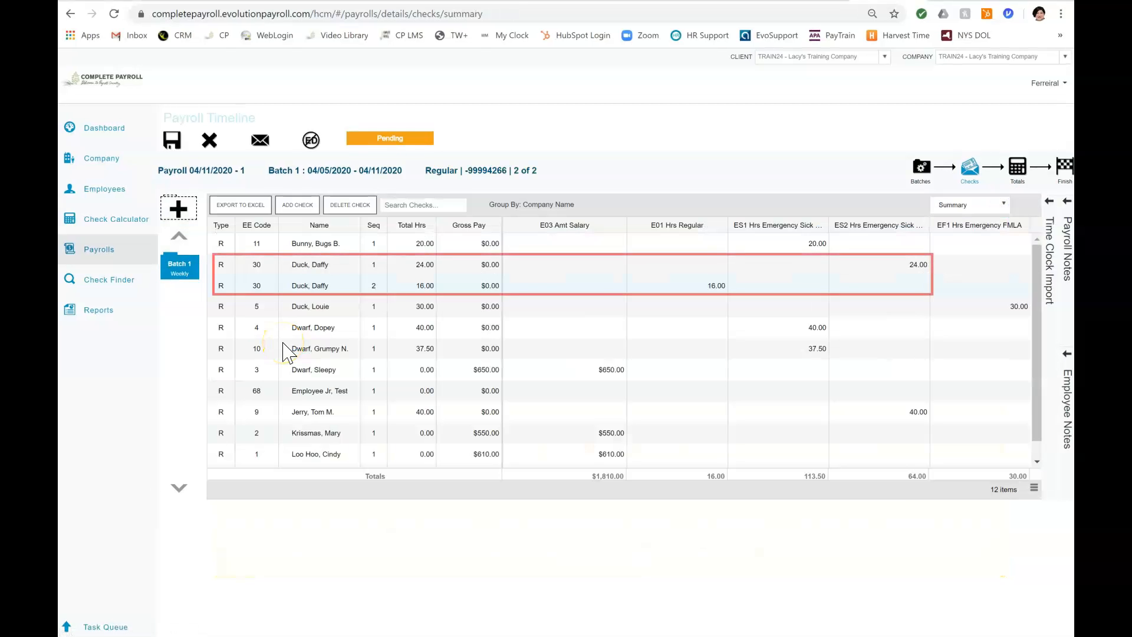